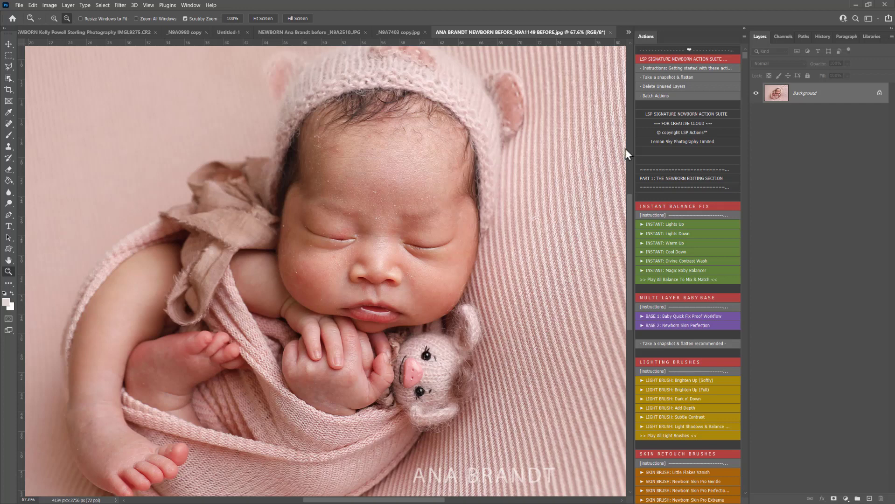
Run the INSTANT: Magic Baby Balancer action on the newborn photo's background layer.
left_click(809, 85)
scroll(686, 179, "down", 5)
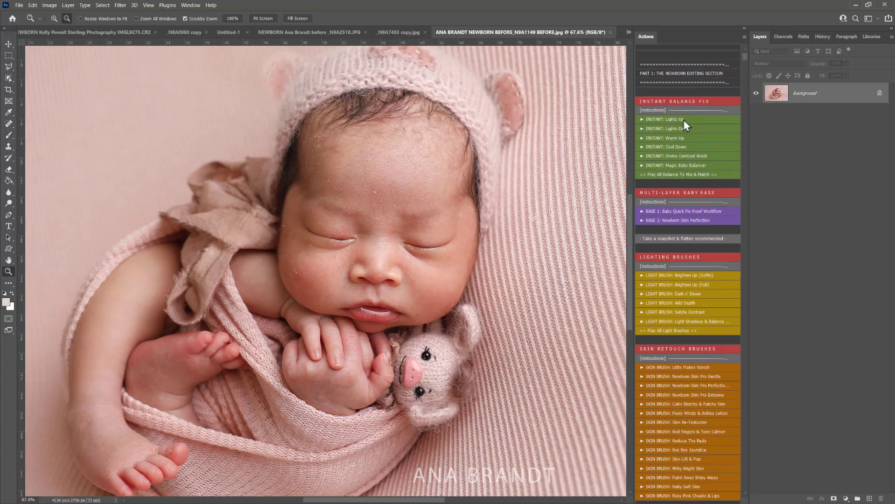
left_click(679, 166)
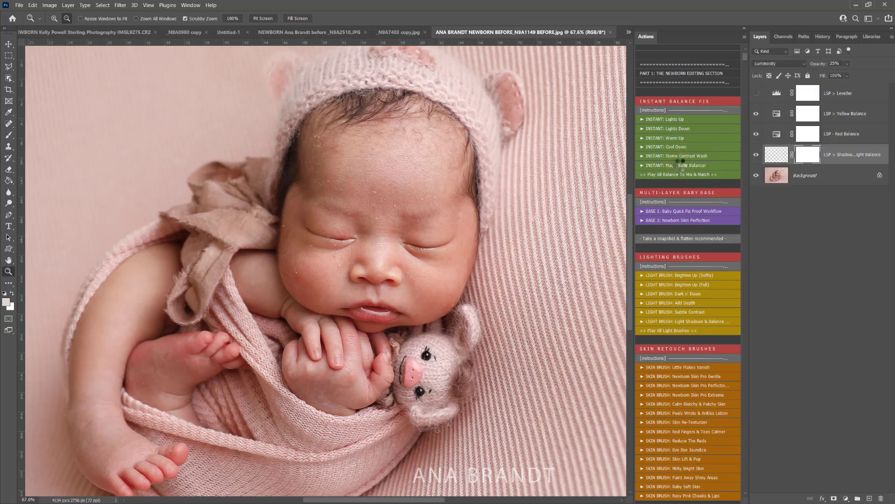
Run the LIGHT BRUSH: Brighten Up (Softly) action and set the soft round brush to 161 px with 0% hardness.
scroll(675, 162, "down", 2)
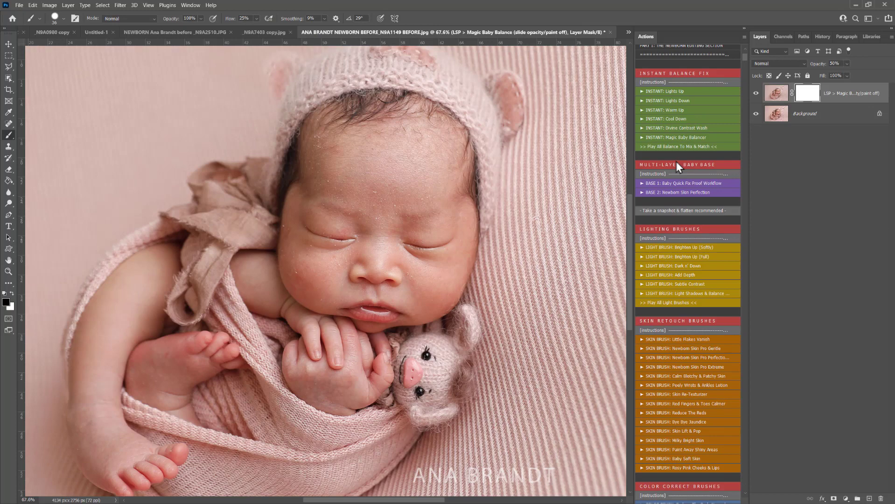
scroll(676, 161, "down", 4)
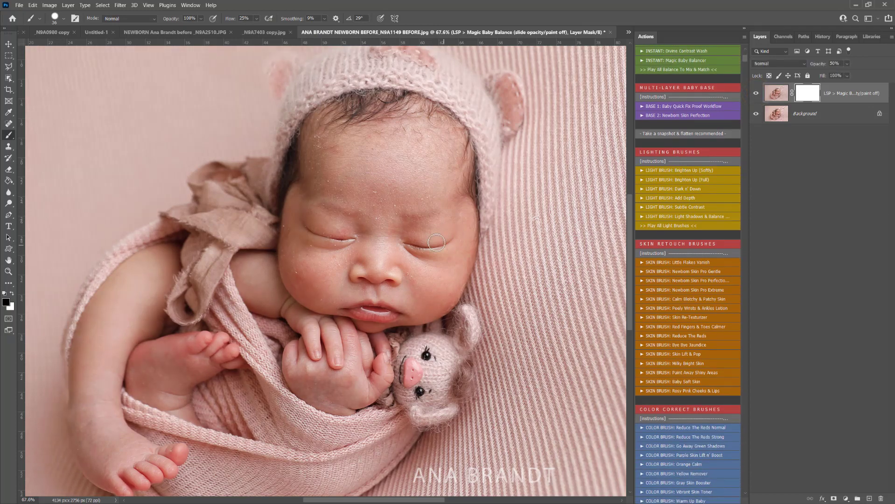
scroll(648, 161, "down", 1)
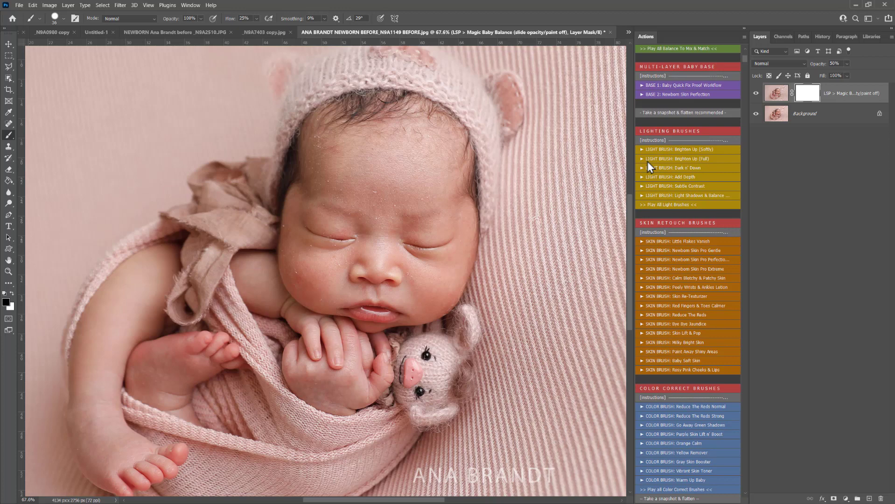
scroll(647, 160, "down", 2)
left_click(678, 122)
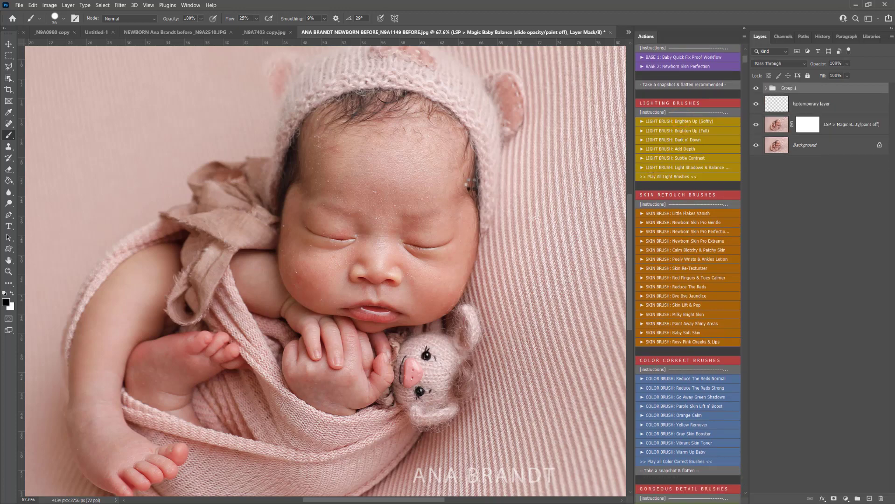
right_click(506, 193)
left_click_drag(562, 226, 515, 226)
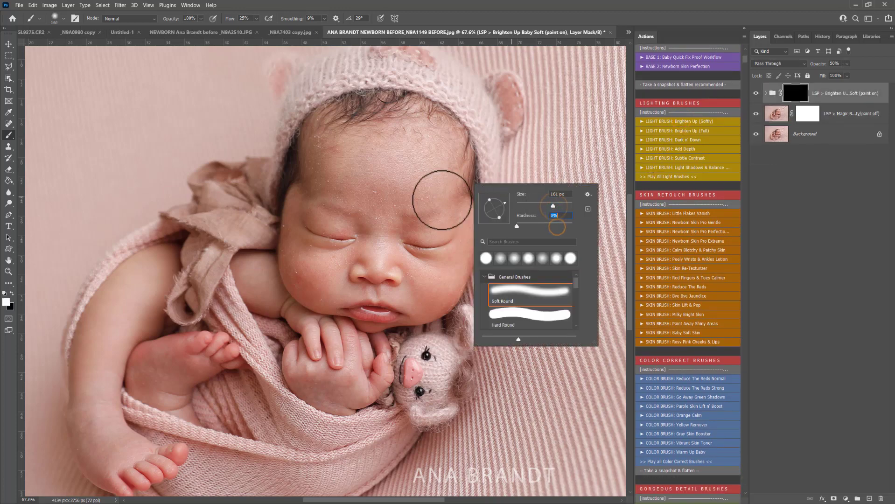
Enlarge the brush to 385 px and paint the soft brightening onto the baby's forehead and cheek area.
right_click(374, 176)
left_click_drag(454, 198, 465, 198)
left_click(373, 148)
mouse_move(348, 234)
left_mouse_down()
mouse_move(326, 282)
mouse_move(351, 219)
mouse_move(336, 252)
mouse_move(349, 213)
mouse_move(334, 183)
mouse_move(331, 207)
left_mouse_up()
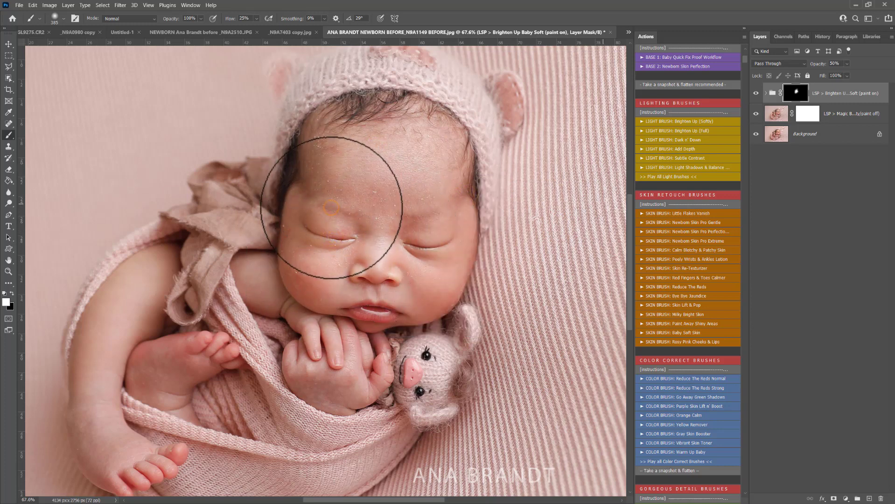
Run the SKIN BRUSH: Newborn Skin Pro Perfection action and paint it over the forehead with a 228 px brush.
scroll(687, 207, "down", 2)
left_click(695, 190)
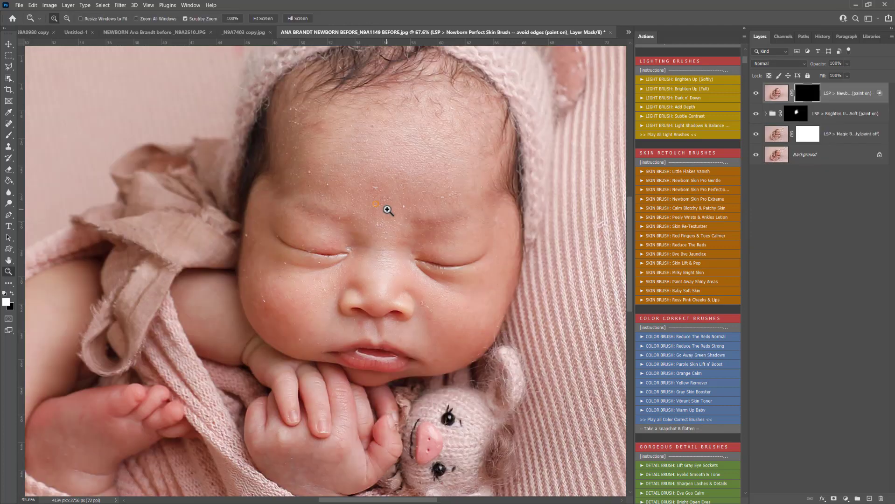
right_click(393, 209)
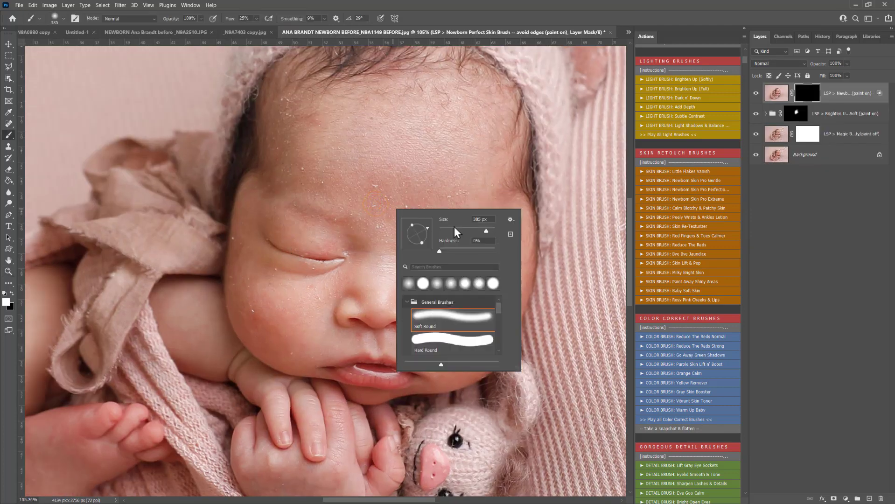
left_click(480, 231)
mouse_move(355, 176)
left_mouse_down()
mouse_move(412, 180)
mouse_move(431, 203)
mouse_move(318, 132)
mouse_move(303, 136)
mouse_move(360, 184)
left_mouse_up()
Paint skin perfection between the brows and around the eyes with smaller brushes, going down to 45 px.
right_click(393, 172)
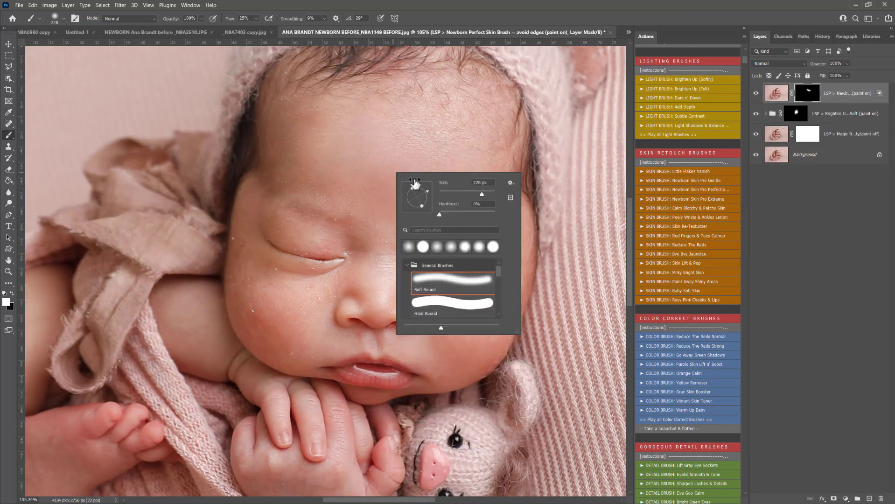
left_click(467, 194)
mouse_move(380, 224)
left_mouse_down()
mouse_move(238, 235)
mouse_move(278, 279)
mouse_move(306, 277)
mouse_move(304, 324)
mouse_move(290, 341)
mouse_move(289, 304)
mouse_move(419, 284)
mouse_move(476, 349)
mouse_move(473, 248)
mouse_move(343, 232)
left_mouse_up()
right_click(370, 221)
left_click(426, 243)
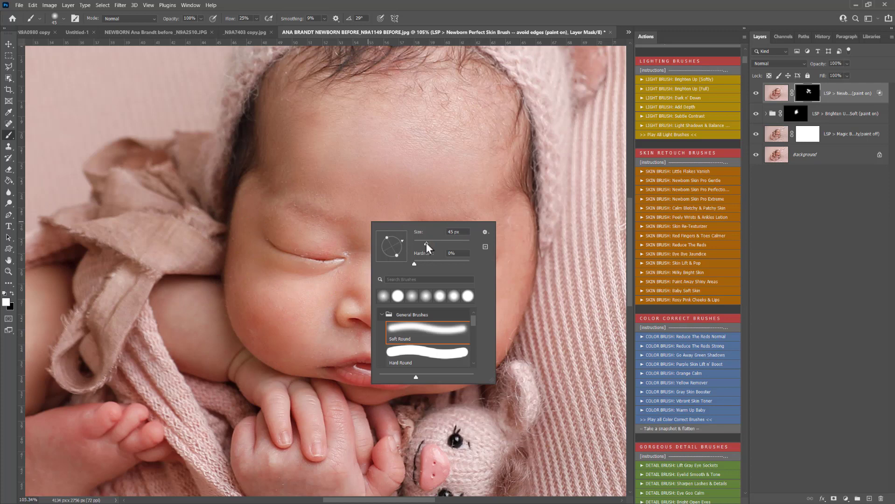
left_click(286, 198)
Smooth the remaining flaky skin on the forehead edges, eyelids, nose and cheeks, adjusting the brush size for each area.
right_click(329, 169)
left_click(401, 190)
left_click(289, 151)
right_click(355, 182)
left_click(417, 204)
left_click(281, 227)
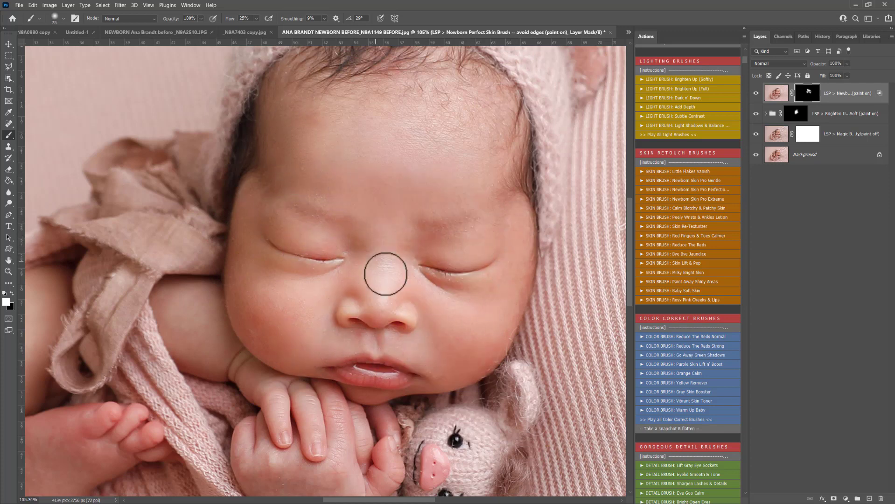
right_click(321, 278)
left_click(390, 304)
left_click(321, 247)
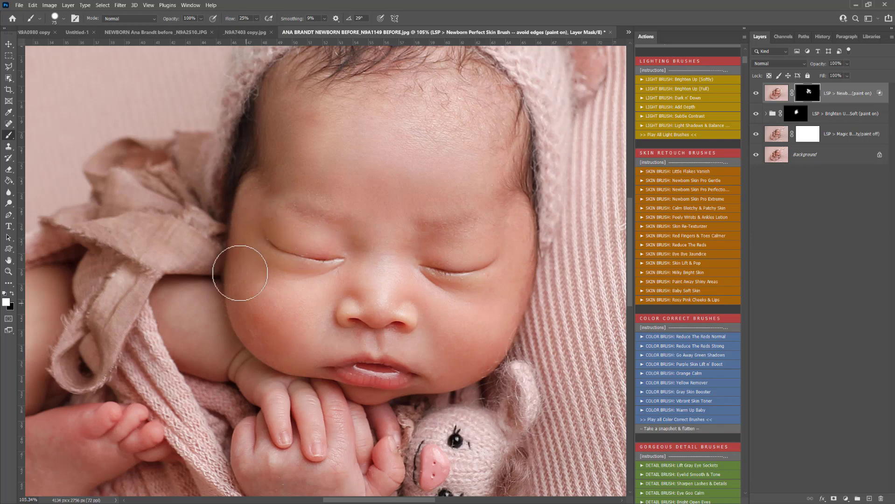
Extend the skin perfection mask over the baby's hands, leg and feet.
key("x")
left_click(360, 309, "alt")
mouse_move(315, 463)
left_mouse_down()
mouse_move(350, 324)
mouse_move(363, 352)
left_mouse_up()
key("x")
left_click_drag(98, 315, 229, 294)
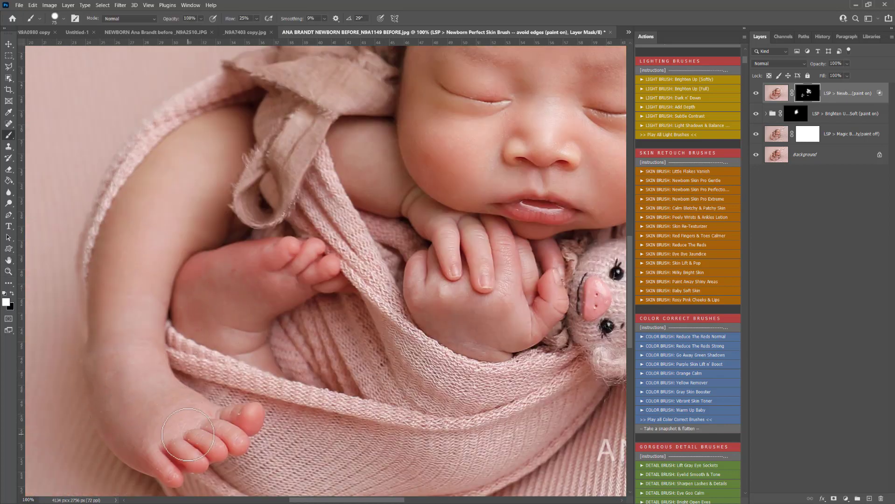
left_click_drag(551, 209, 418, 275)
left_click(417, 275, "alt")
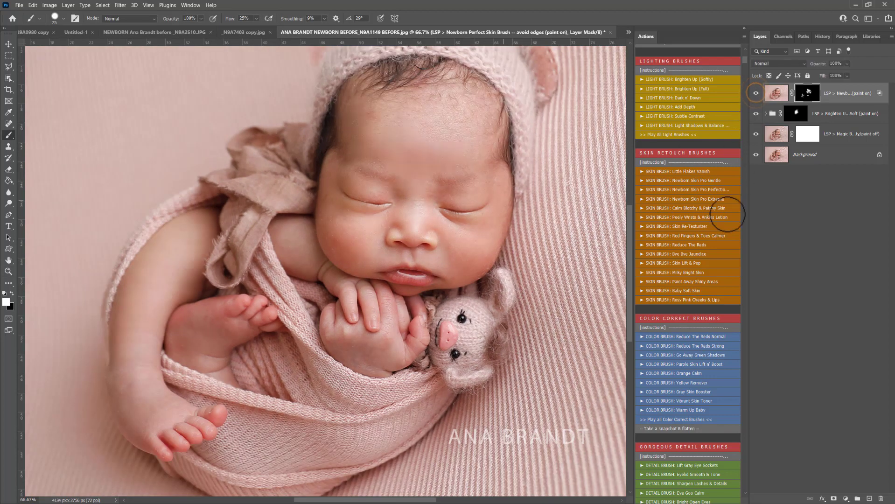
Run the DETAIL BRUSH: Sharpen Lashes & Details action and paint it along the eyelashes with a 37 px brush.
scroll(698, 338, "down", 4)
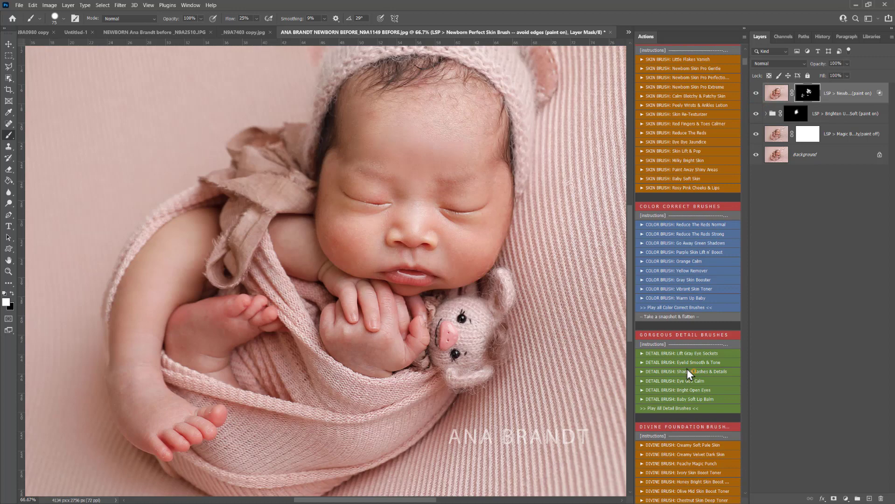
left_click(687, 369)
right_click(475, 236)
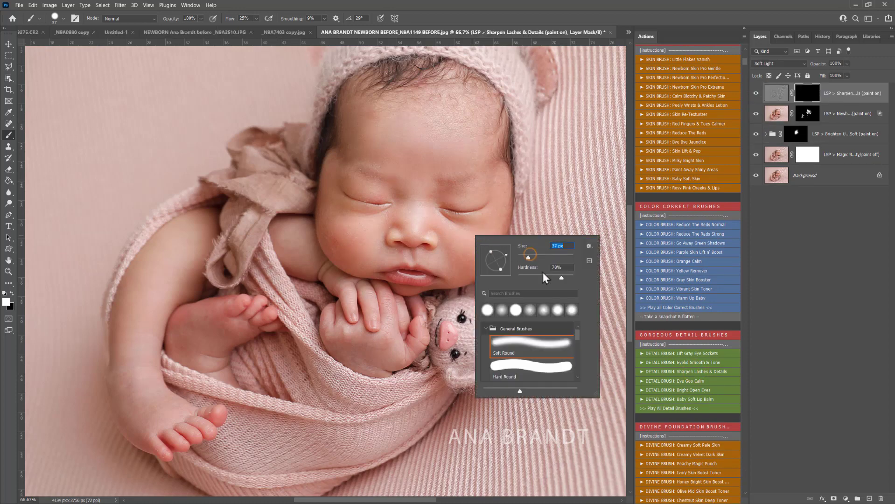
key("Return")
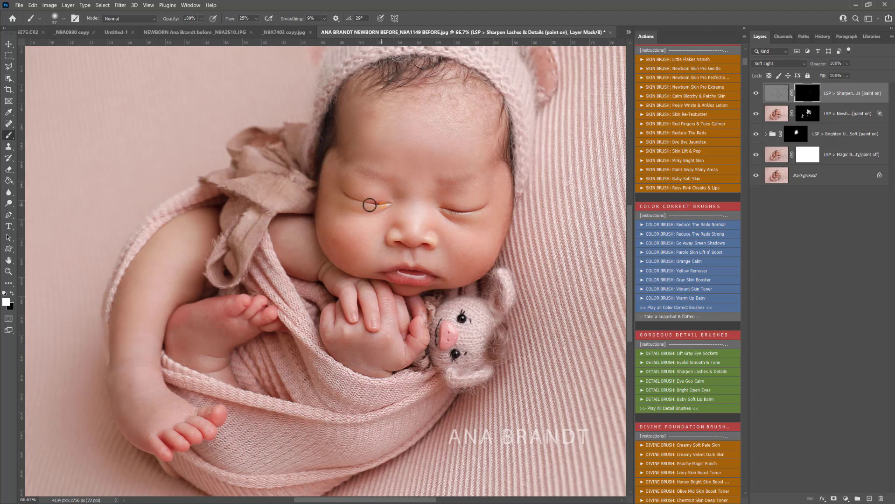
Sharpen the lips, fingers and the toy's face with a 102 px brush at 0% hardness.
right_click(426, 278)
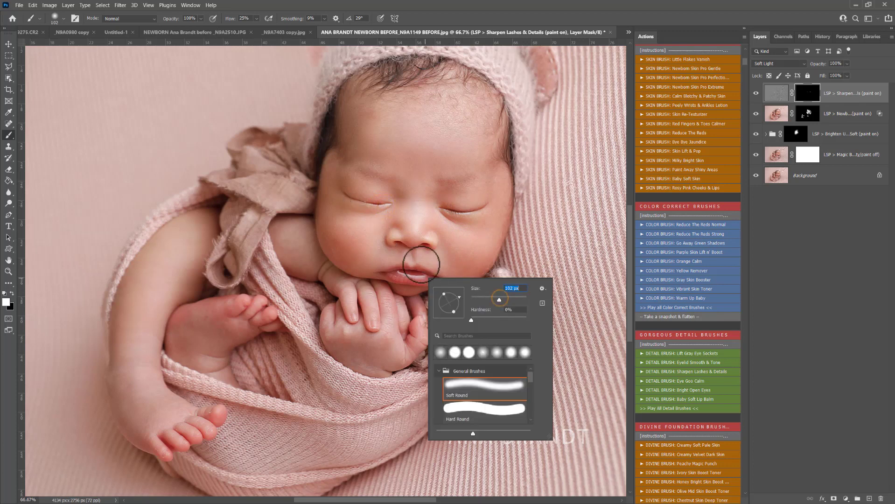
key("Return")
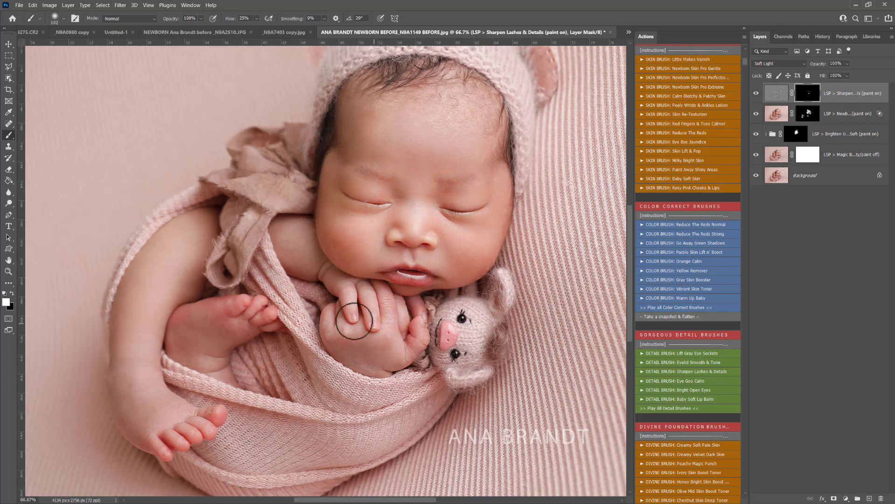
left_click(461, 319)
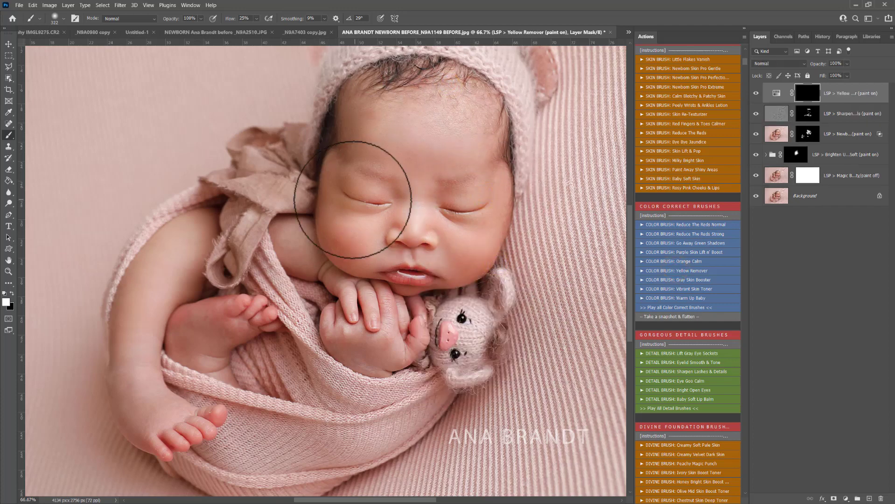
Paint the Yellow Remover effect over the baby's face with a 322 px brush.
mouse_move(352, 199)
left_mouse_down()
mouse_move(338, 120)
mouse_move(376, 216)
left_mouse_up()
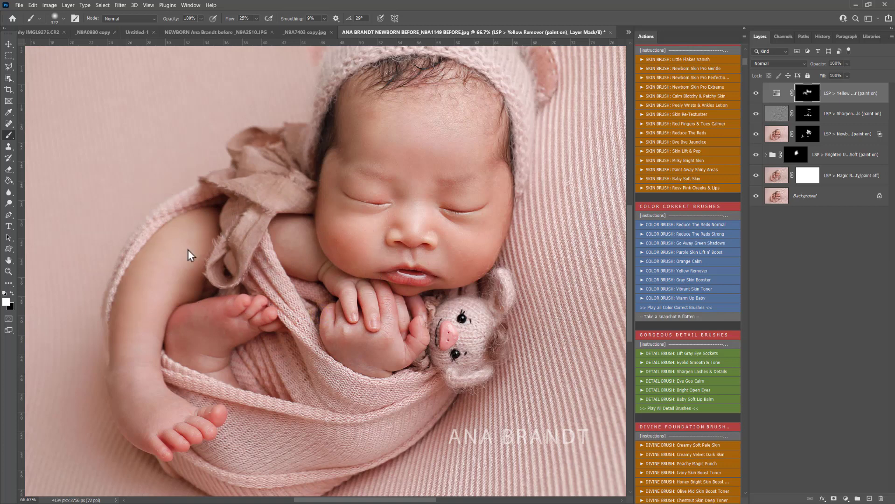
Paint Green Shadow Reduce onto the side of the forehead, and Reduce The Reds over the face and leg.
left_click_drag(348, 142, 342, 193)
mouse_move(347, 120)
left_mouse_down()
mouse_move(358, 130)
mouse_move(325, 173)
left_mouse_up()
mouse_move(214, 229)
left_mouse_down()
mouse_move(211, 355)
mouse_move(282, 308)
left_mouse_up()
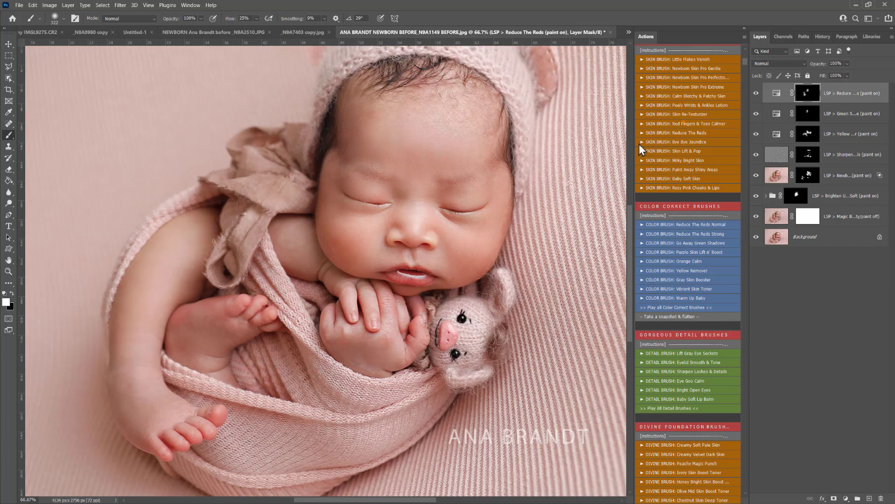
Calm the redness in the fingers on the Red Fingers & Toes mask using a 105 px brush.
right_click(200, 321)
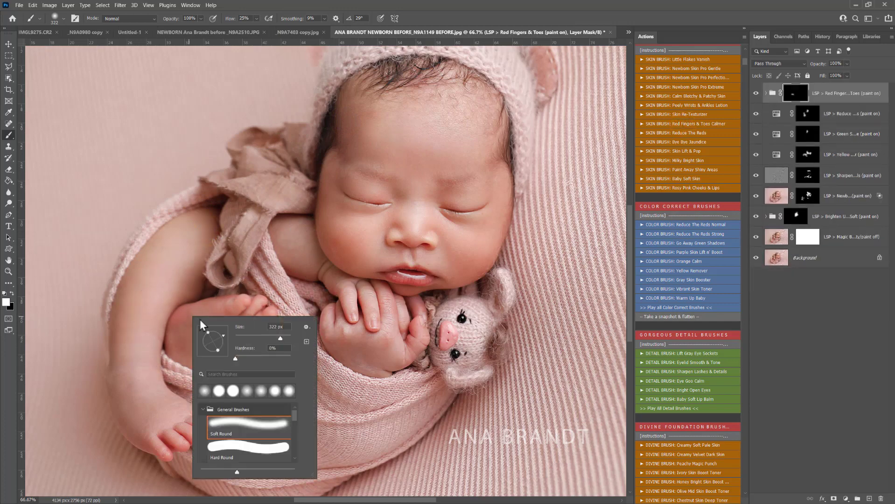
key("Return")
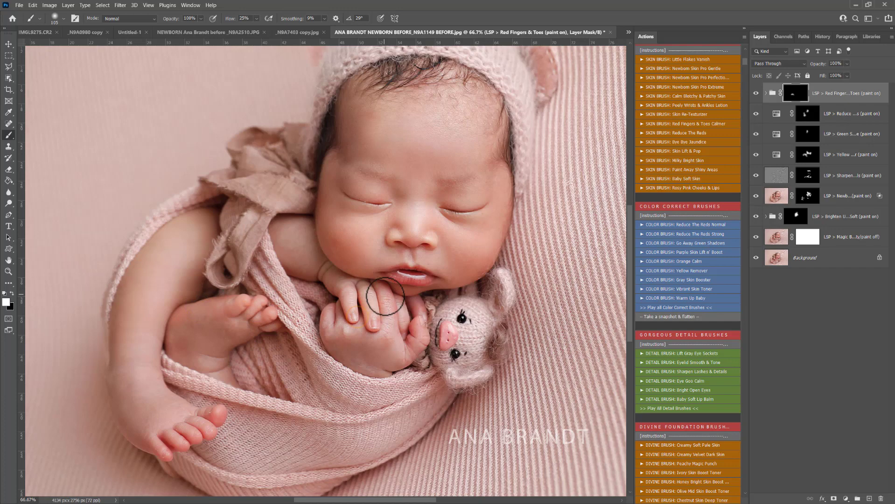
mouse_move(429, 324)
left_mouse_down()
mouse_move(404, 332)
mouse_move(406, 298)
left_mouse_up()
Enlarge the brush to 174 px and calm the redness in the toes of both feet and at the wrist.
right_click(406, 298)
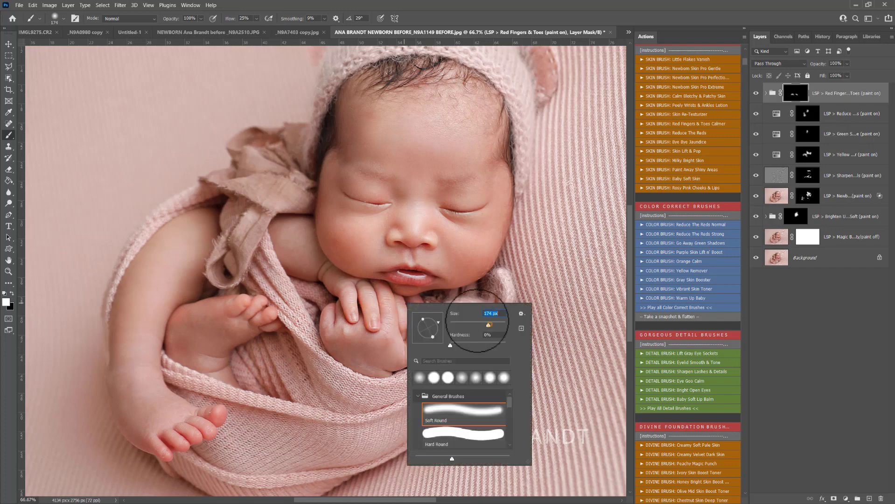
key("Return")
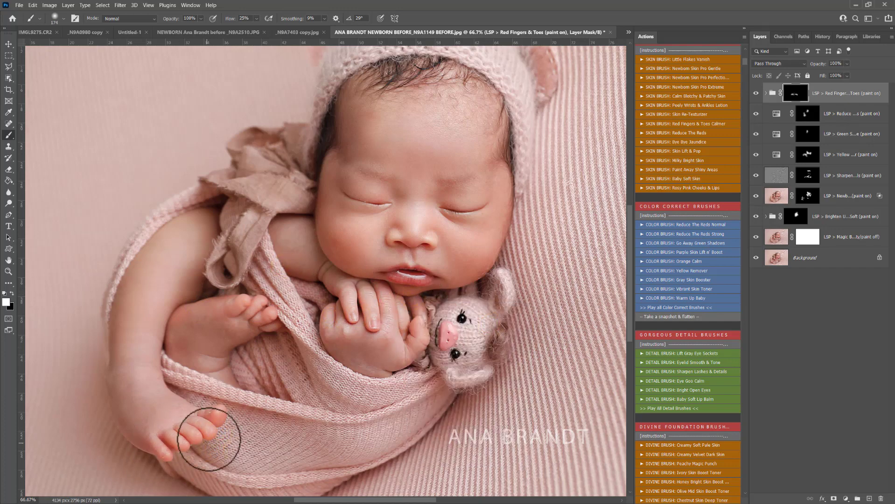
left_click_drag(209, 439, 150, 433)
left_click(230, 315)
left_click_drag(325, 276, 331, 274)
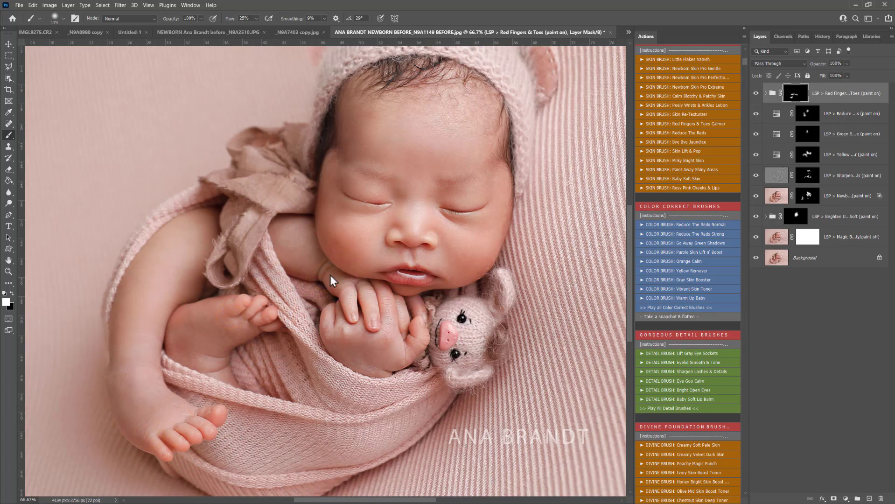
Run the COLOR BRUSH: Go Away Green Shadows action and paint it over the wrist with a 171 px brush.
left_click(689, 243)
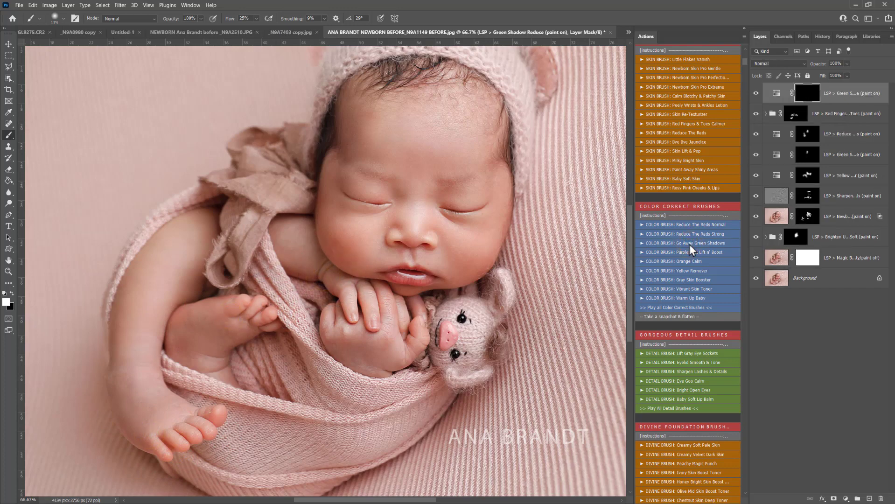
right_click(314, 269)
left_click(322, 273)
right_click(344, 275)
left_click(337, 266)
Run the DIVINE BRUSH: Creamy Soft Pale Skin action to add a paint-on skin toner layer.
scroll(188, 338, "up", 2)
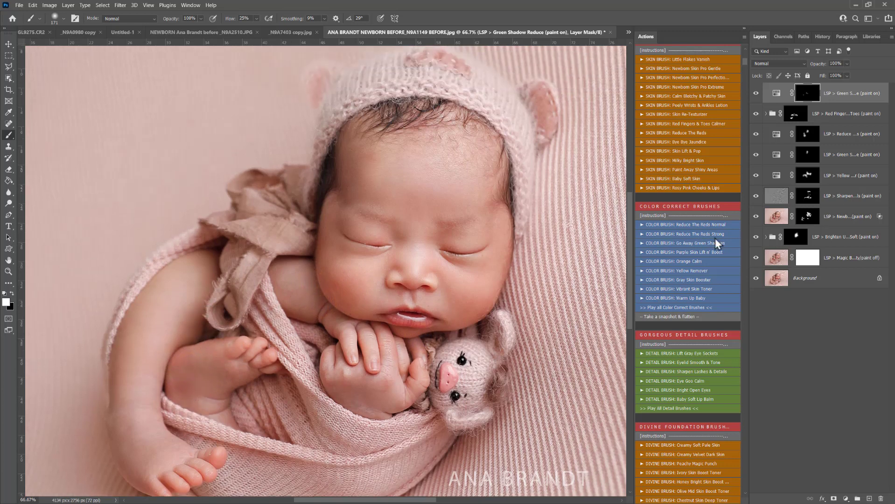
scroll(717, 242, "down", 5)
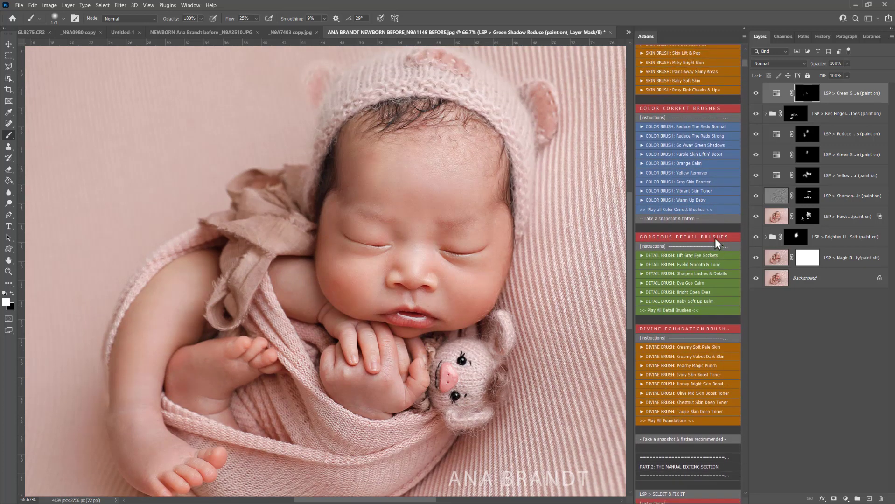
scroll(714, 238, "down", 1)
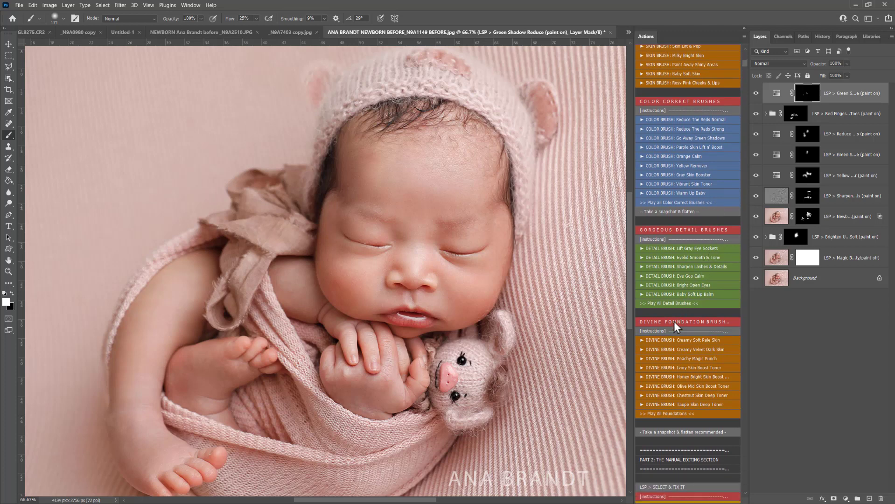
left_click(666, 339)
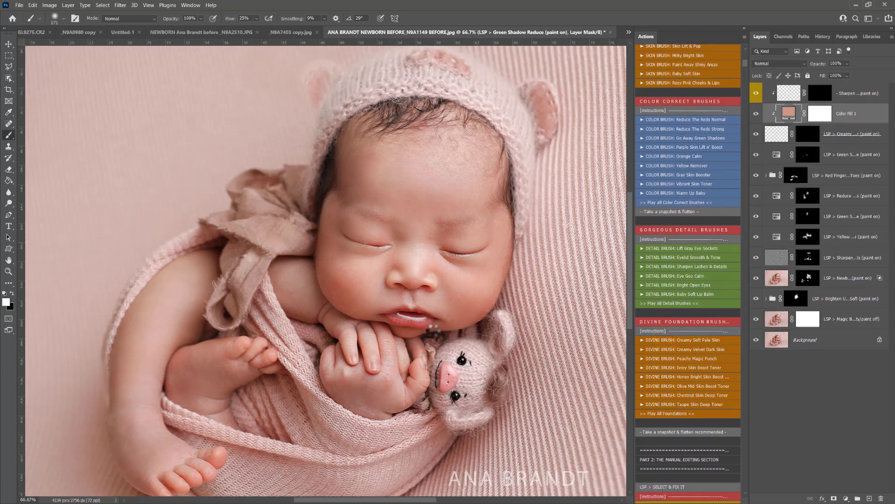
key("z")
left_click(434, 294)
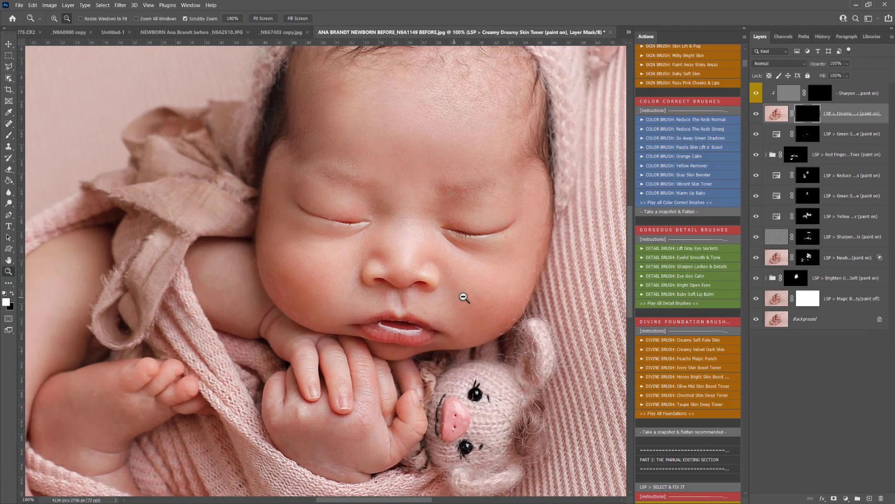
Paint the creamy skin toner over the cheeks, nose and forehead with the 171 px brush.
key("b")
mouse_move(472, 298)
left_mouse_down()
mouse_move(483, 303)
mouse_move(534, 262)
left_mouse_up()
left_click_drag(426, 212, 409, 246)
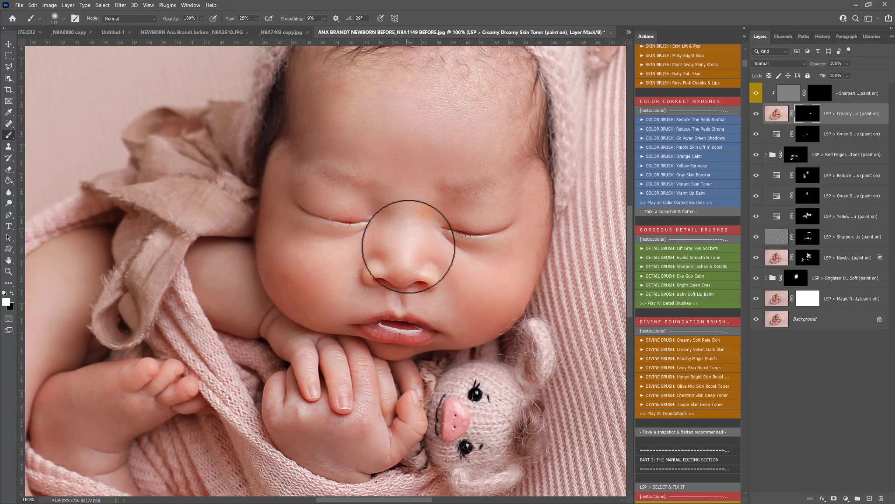
mouse_move(359, 134)
left_mouse_down()
mouse_move(485, 91)
mouse_move(448, 134)
mouse_move(470, 115)
mouse_move(353, 121)
mouse_move(380, 102)
mouse_move(336, 154)
left_mouse_up()
mouse_move(356, 243)
left_mouse_down()
mouse_move(321, 298)
mouse_move(288, 254)
mouse_move(321, 292)
left_mouse_up()
scroll(342, 374, "down", 2)
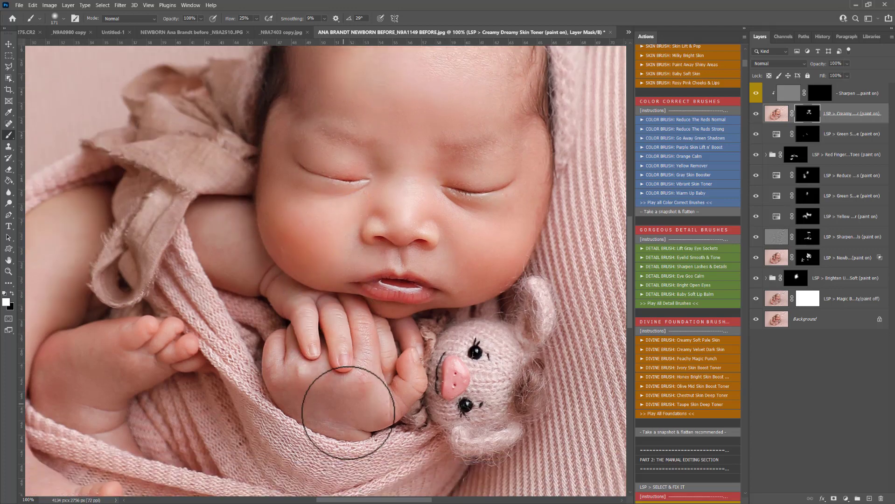
Continue painting the creamy skin toner over the hands, arm and upper foot.
left_click_drag(283, 264, 502, 202)
mouse_move(336, 305)
left_mouse_down()
mouse_move(322, 370)
mouse_move(359, 338)
left_mouse_up()
mouse_move(286, 193)
left_mouse_down()
mouse_move(227, 416)
mouse_move(218, 332)
mouse_move(282, 223)
left_mouse_up()
left_click(276, 279, "alt")
mouse_move(306, 285)
left_mouse_down()
mouse_move(265, 285)
mouse_move(281, 297)
left_mouse_up()
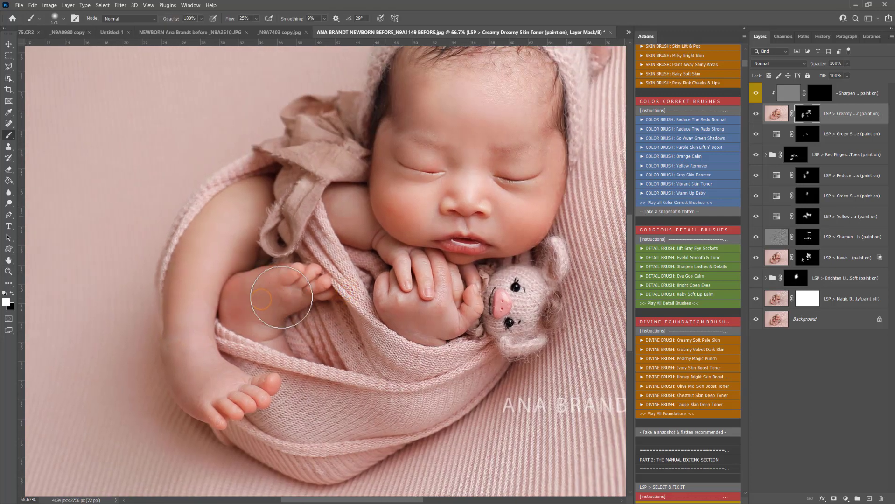
key("x")
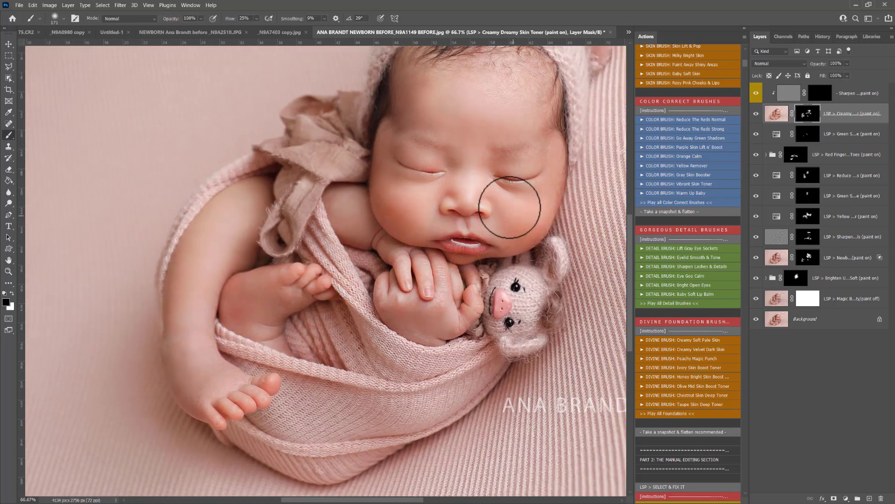
left_click_drag(509, 208, 501, 210)
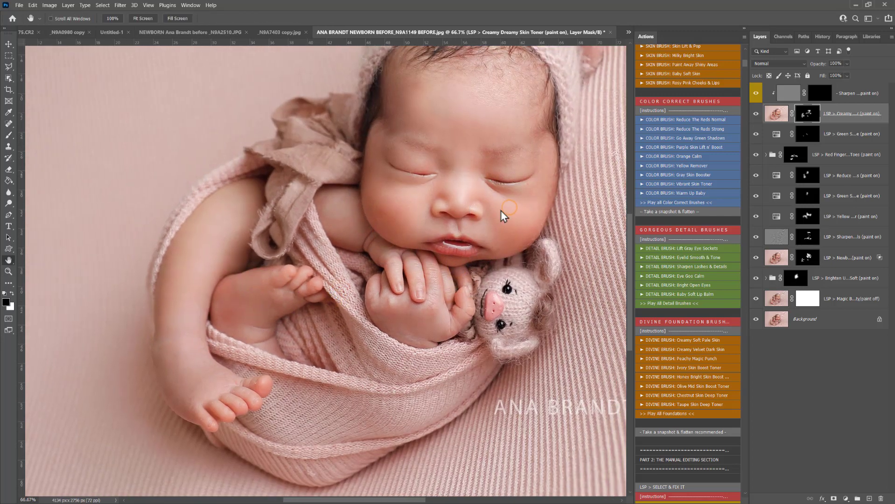
Run the COLOR BRUSH: Orange Calm action and paint it around the mouth, cheeks and edges of the face.
left_click(686, 156)
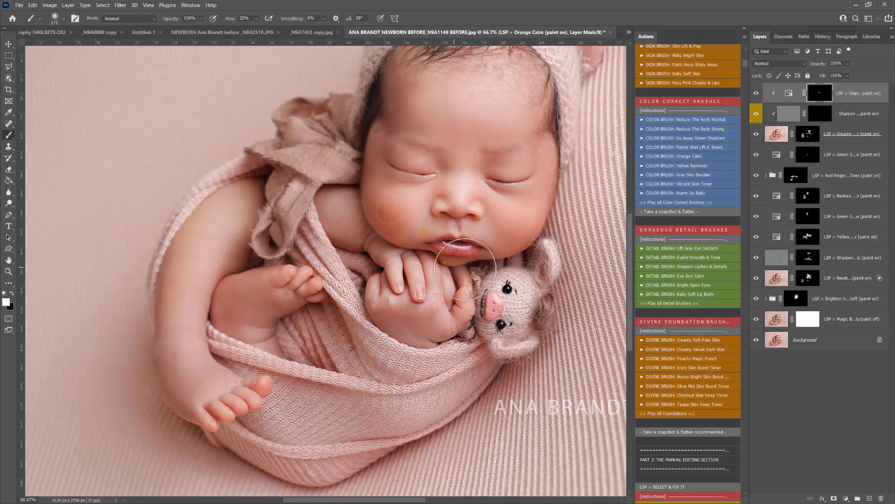
left_click_drag(445, 264, 485, 250)
left_click_drag(540, 197, 552, 135)
left_click_drag(350, 168, 413, 317)
Run the LIGHT BRUSH: Dark n' Down action and enlarge the brush for broad strokes.
key("z")
left_click(407, 292, "alt")
key("h")
left_click_drag(448, 265, 426, 270)
scroll(687, 273, "up", 8)
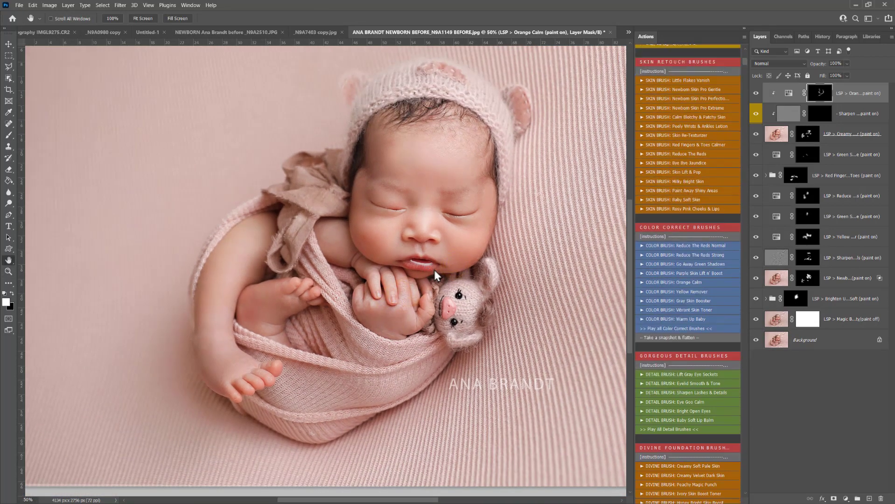
left_click(679, 91)
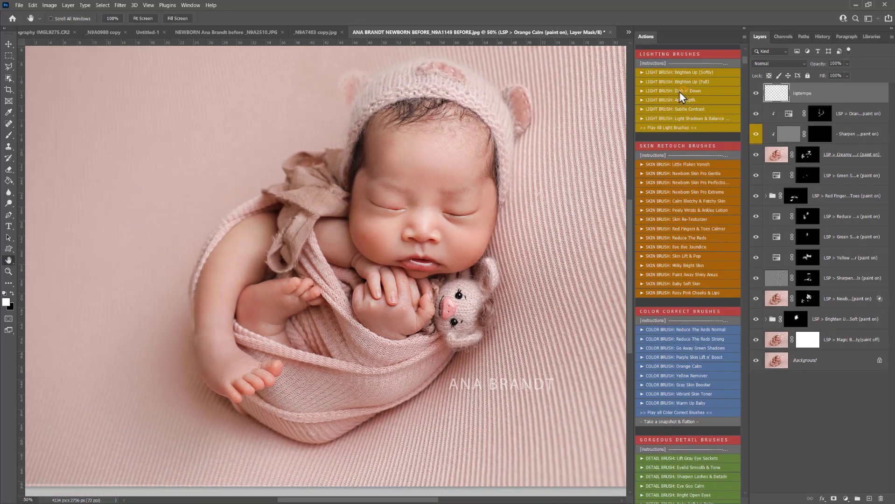
right_click(460, 225)
left_click(554, 253)
Paint the Dark n' Down mask over the legs, feet, hands, wrap and ribbon to deepen the light around the face.
left_click(385, 280)
left_click(244, 250)
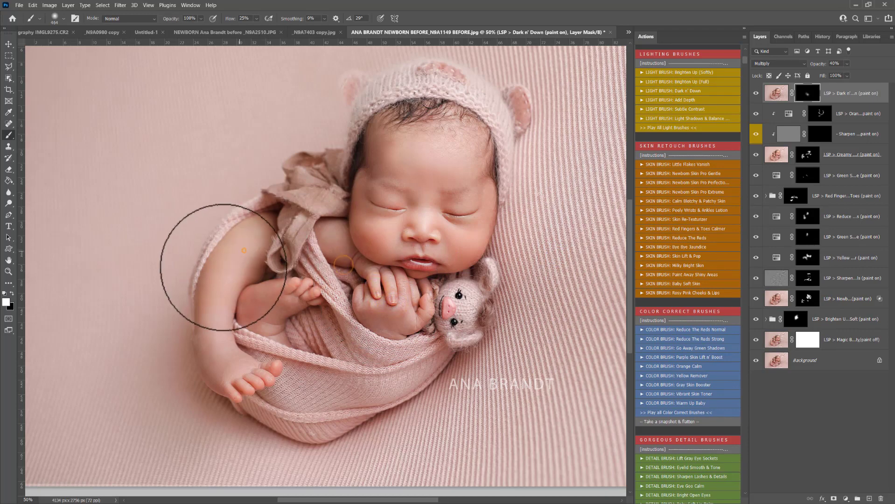
left_click(229, 270)
left_click(229, 348)
left_click(263, 365)
left_click(353, 281)
left_click(406, 312)
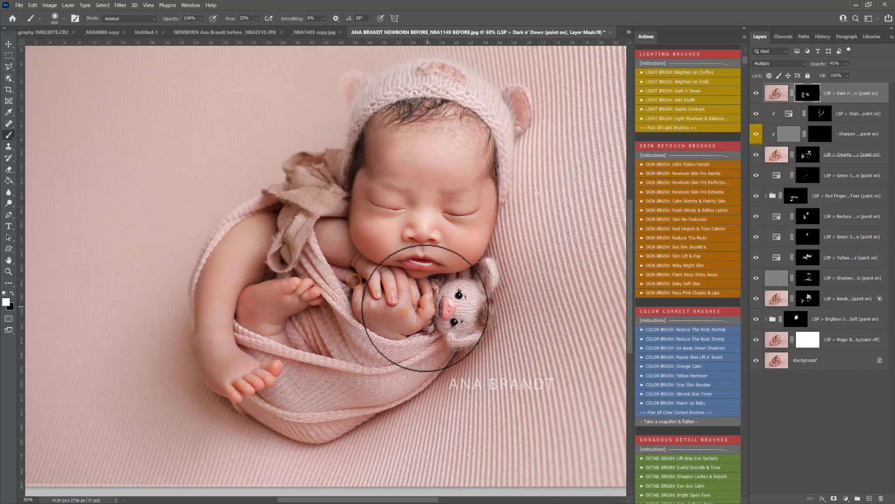
left_click(428, 305)
left_click(446, 308)
scroll(386, 344, "down", 1)
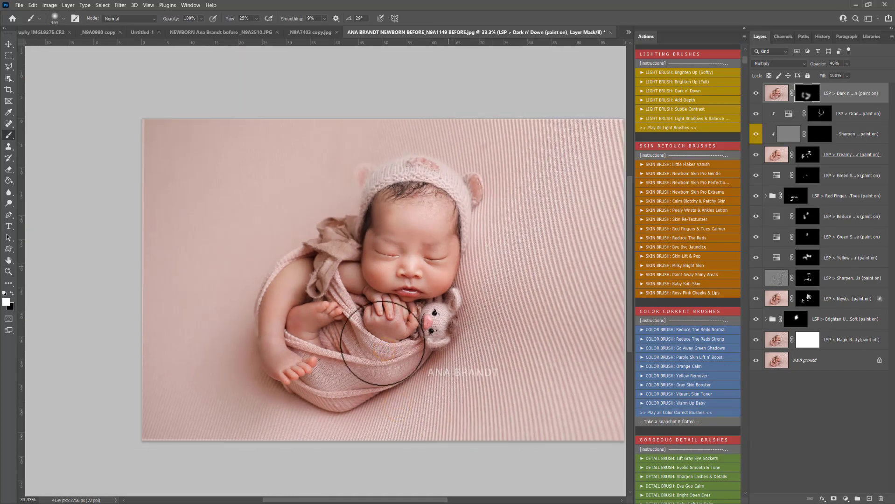
mouse_move(348, 245)
left_mouse_down()
mouse_move(307, 253)
mouse_move(292, 275)
mouse_move(300, 283)
mouse_move(348, 236)
mouse_move(359, 200)
left_mouse_up()
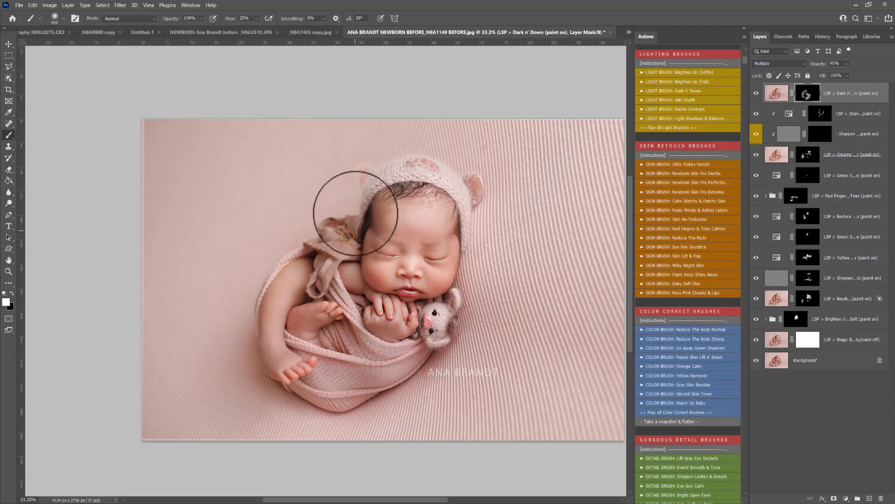
Run the FINISH: Warm Blankie overlay action and set its layer opacity to 22%.
key("x")
key("z")
left_click(420, 267)
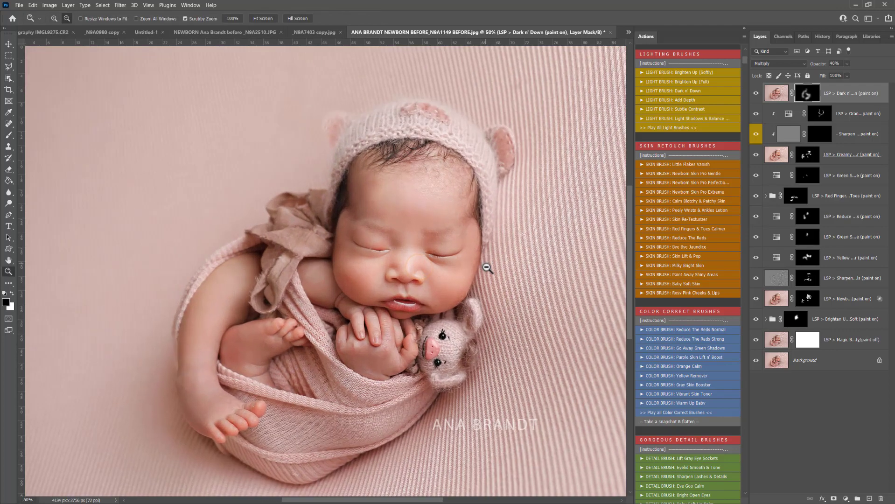
left_click_drag(487, 266, 471, 253)
left_click(444, 248, "alt")
scroll(698, 313, "down", 10)
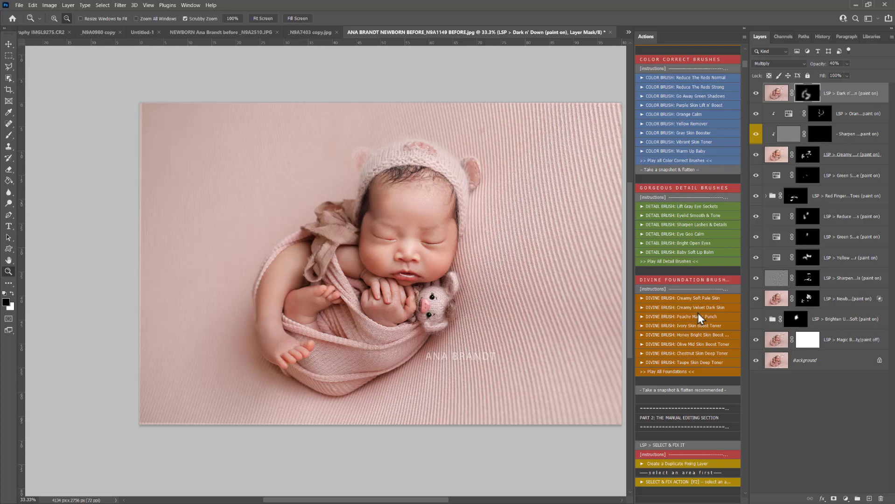
scroll(697, 313, "down", 10)
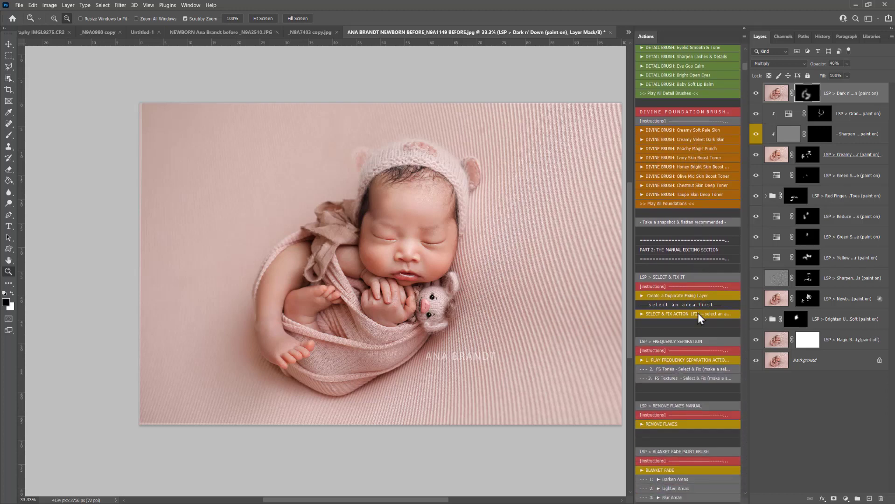
scroll(698, 312, "down", 12)
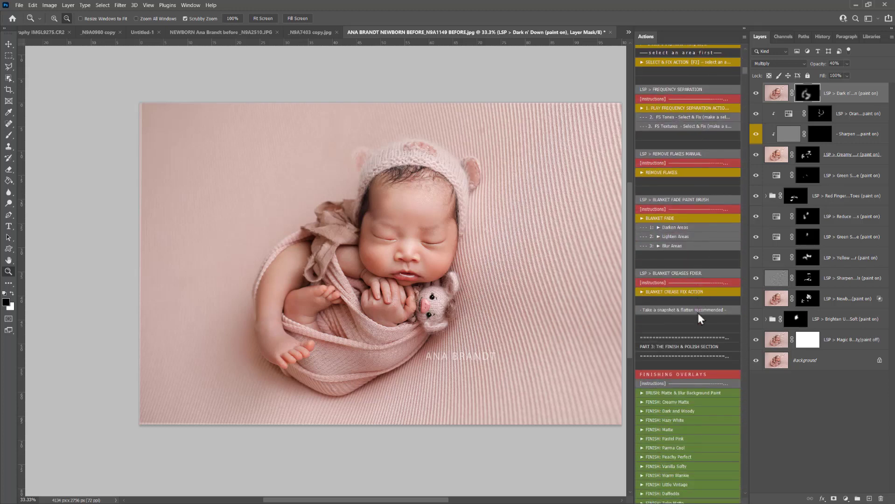
scroll(698, 312, "down", 8)
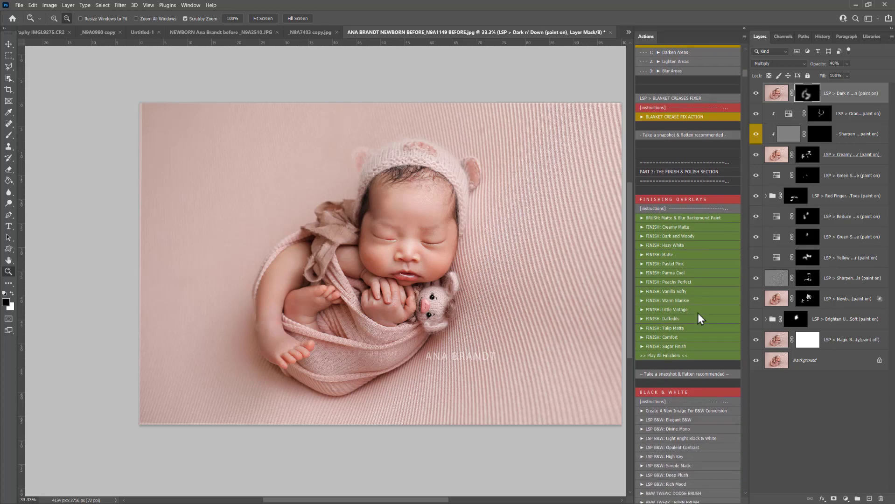
key("h")
left_click_drag(495, 287, 475, 283)
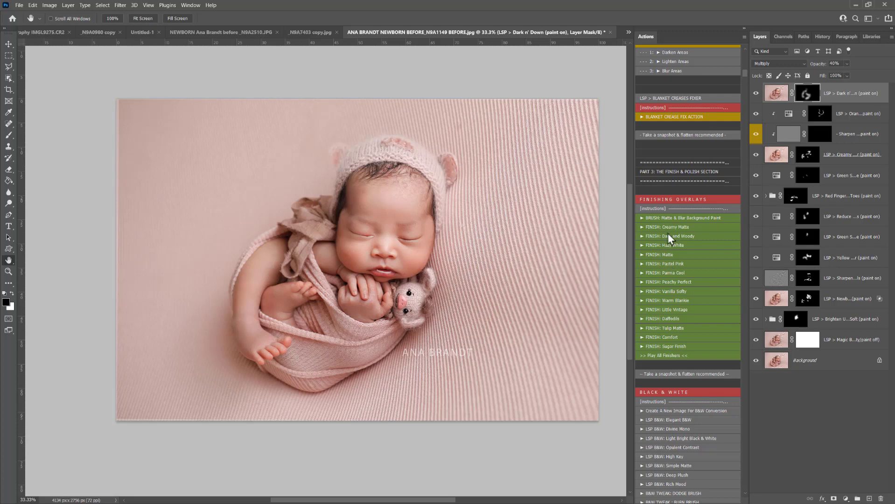
left_click(685, 301)
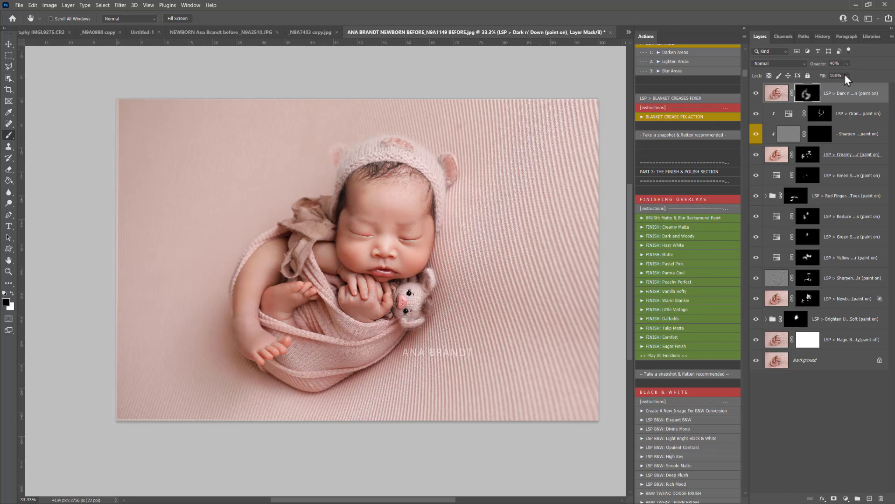
left_click_drag(854, 74, 824, 74)
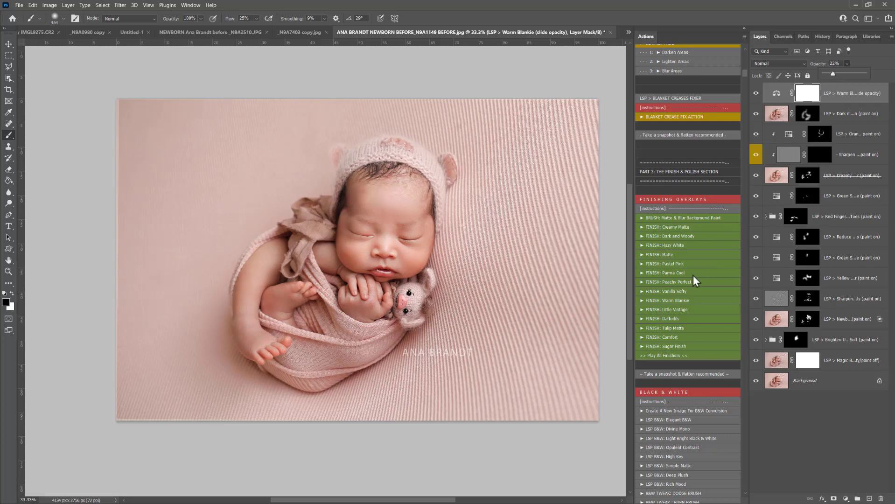
Add the CONTRAST: Subtle polish at 25% opacity and run the VIGNETTE: Dramatic action.
scroll(693, 276, "down", 5)
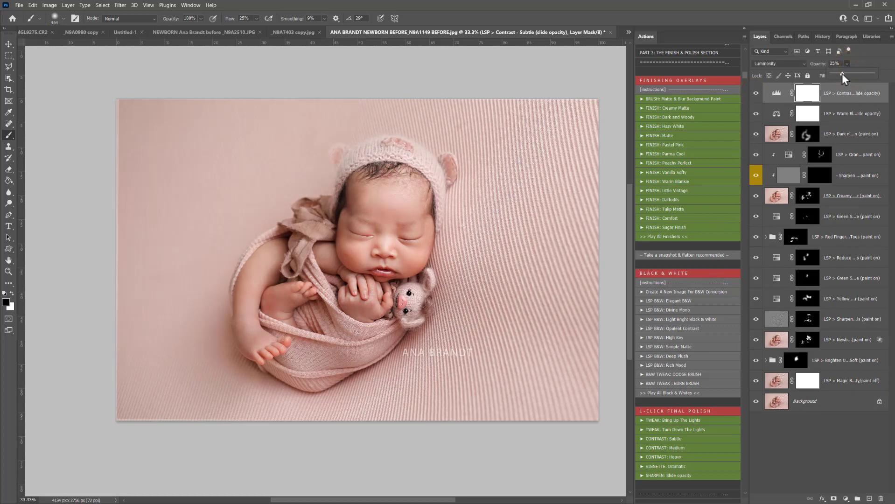
scroll(703, 415, "down", 1)
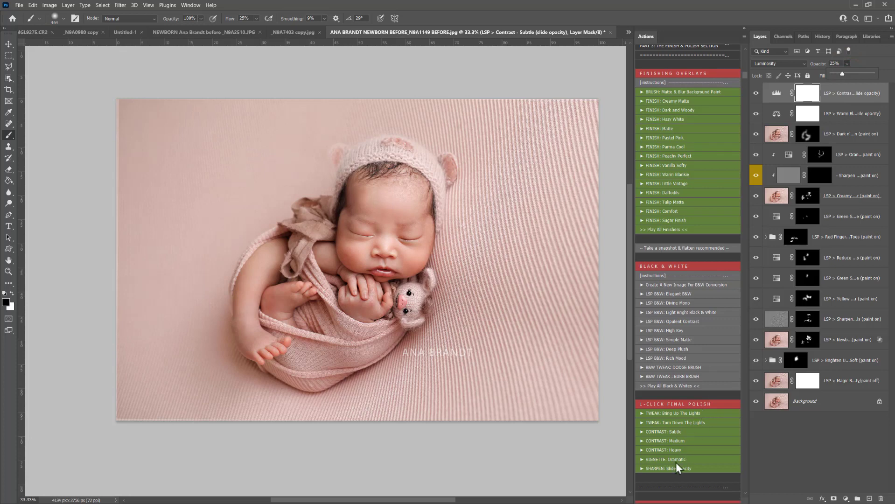
left_click(675, 461)
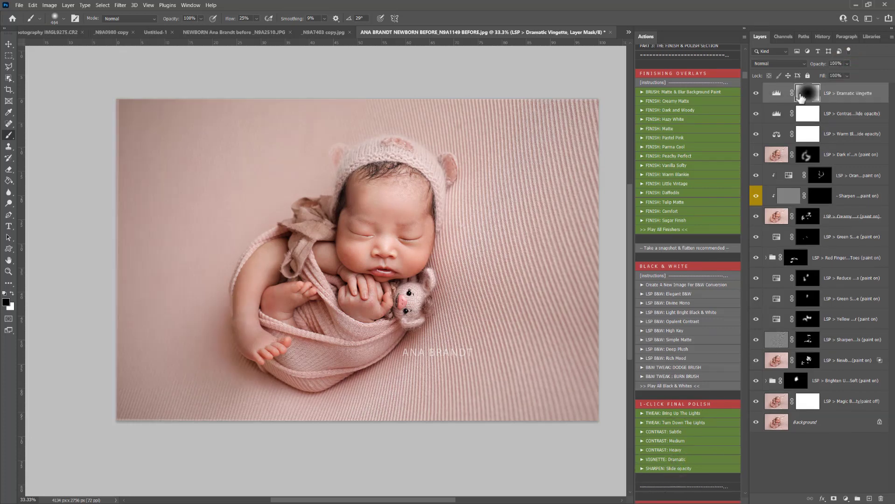
Paint back the Dramatic vignette on its mask with a 2165 px brush, and take a snapshot and flatten the image.
right_click(461, 211)
key("Return")
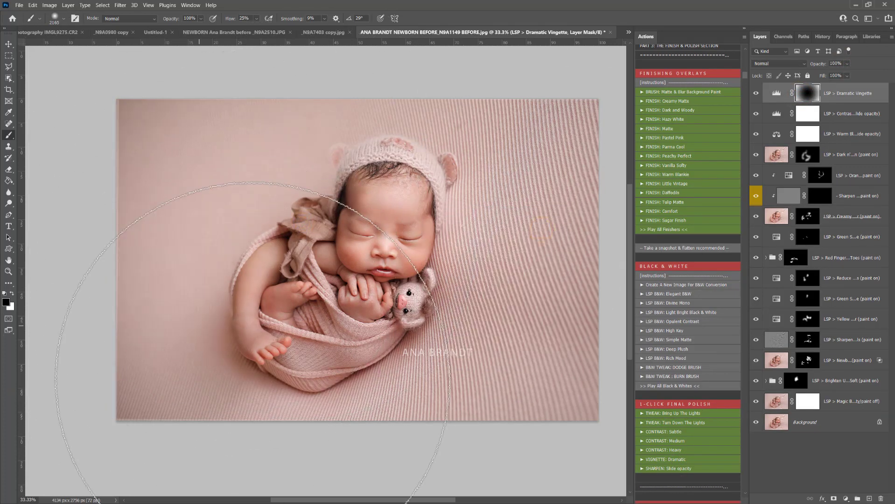
left_click(697, 250)
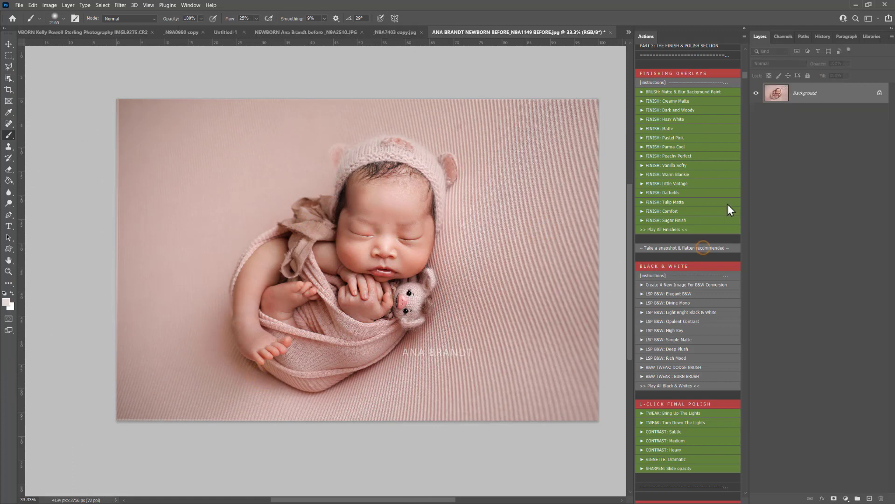
Compare Snapshot 1 with Snapshot 2 in the document history, examining the baby's face up close.
left_click(821, 36)
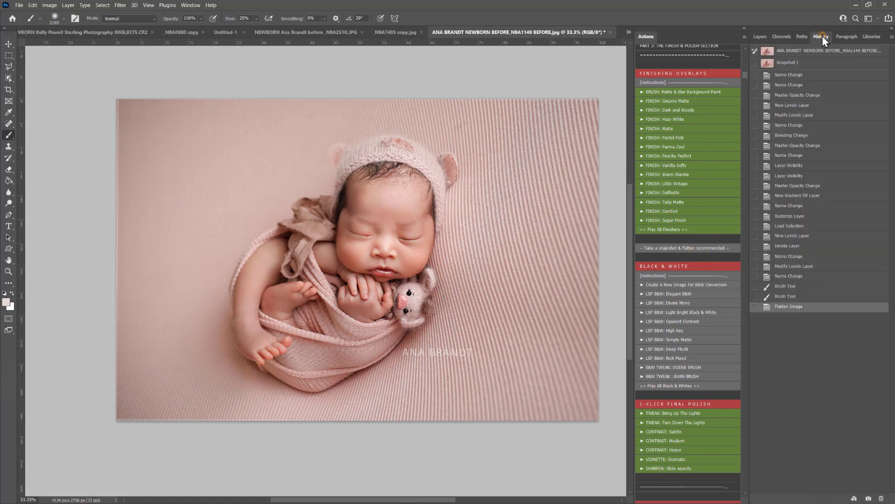
left_click(768, 64)
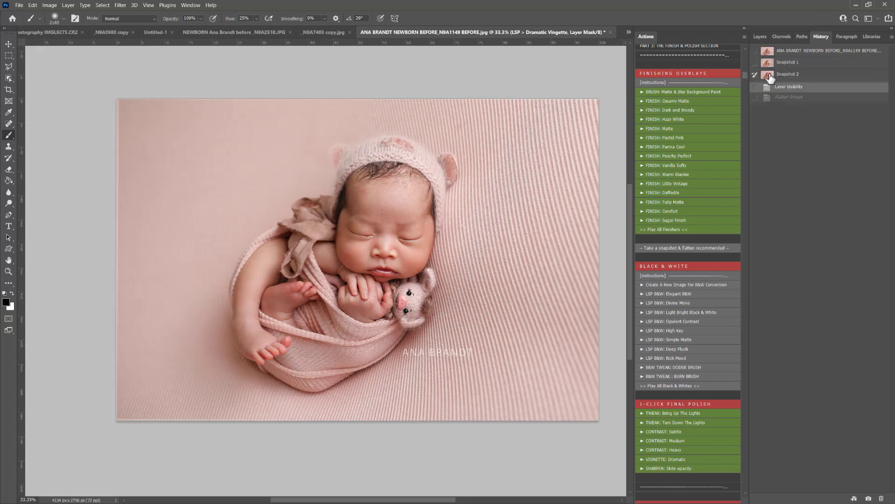
left_click(769, 75)
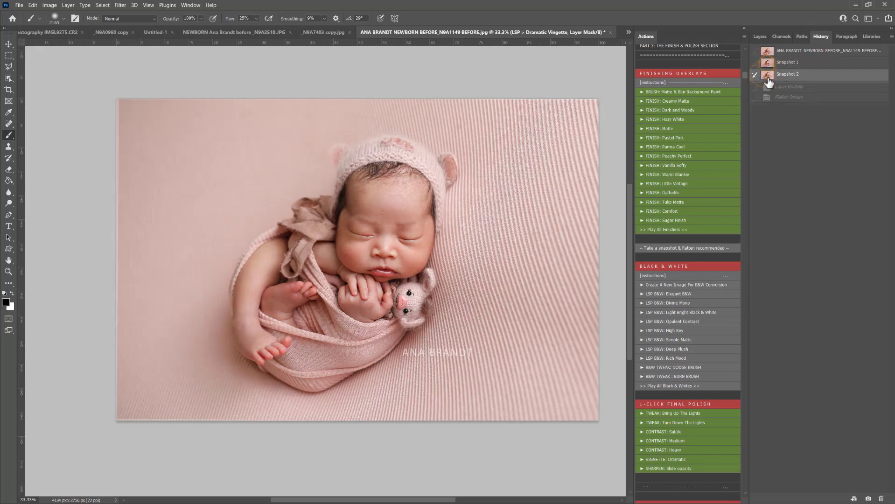
key("z")
left_click_drag(383, 206, 405, 208)
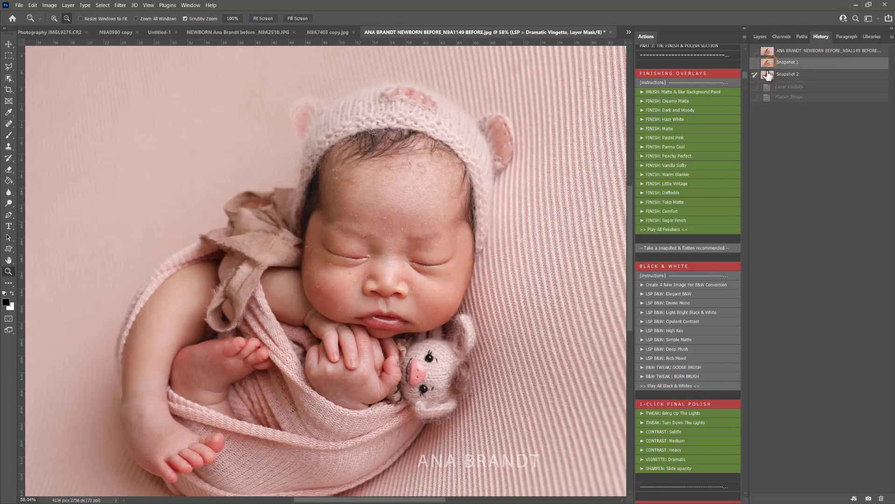
left_click_drag(456, 228, 369, 243)
left_click_drag(325, 285, 334, 290)
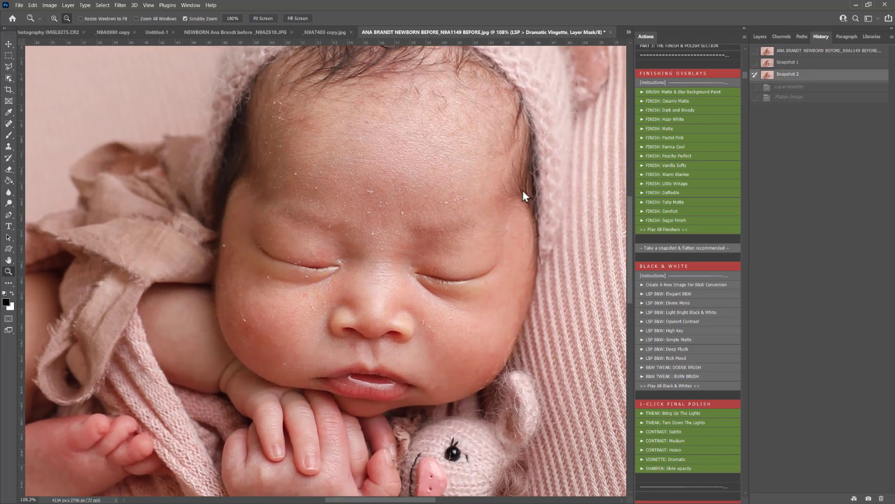
Toggle the document between Snapshot 1 and Snapshot 2 to compare the skin, leaving Snapshot 1 active.
left_click(765, 63)
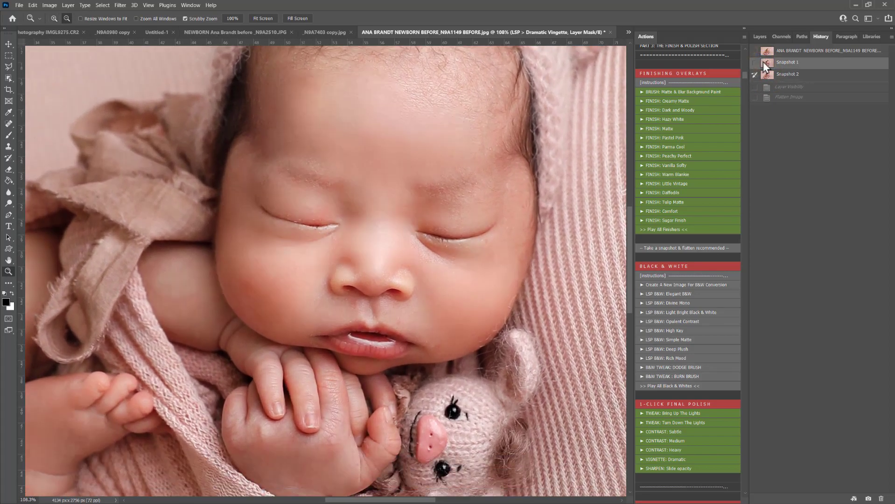
left_click(767, 75)
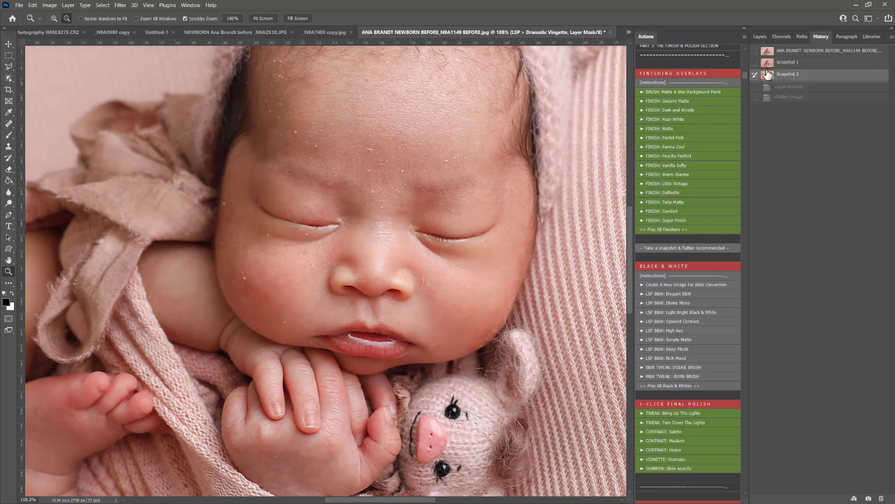
left_click(766, 67)
left_click(767, 76)
left_click(767, 64)
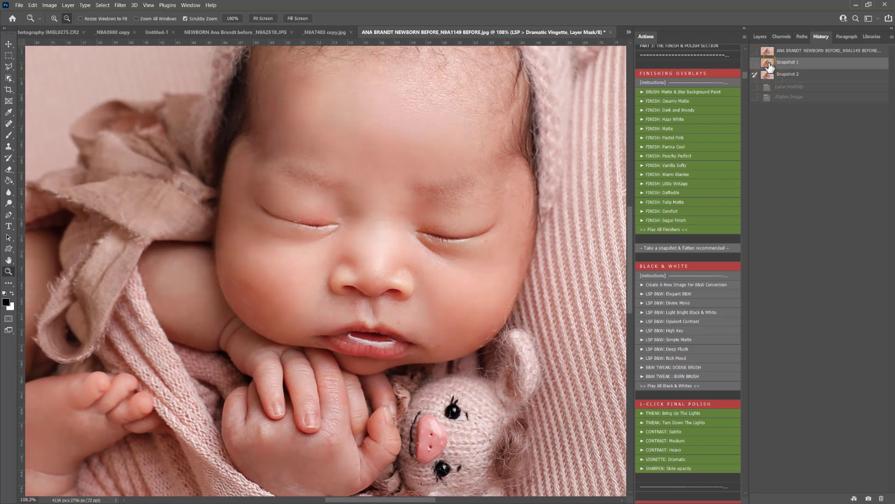
Run the SKIN BRUSH: Skin Re-Texturizer action from the skin retouch brushes.
scroll(767, 66, "up", 2)
left_click_drag(745, 75, 743, 66)
scroll(743, 66, "up", 8)
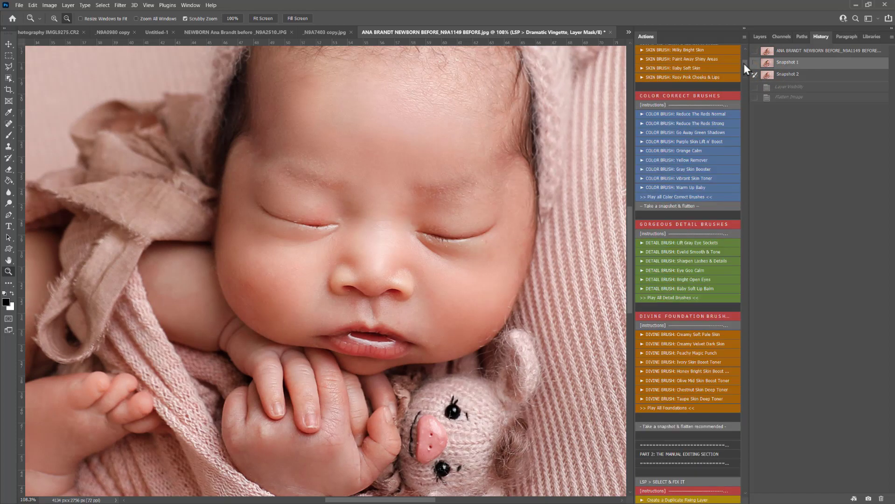
scroll(742, 59, "up", 5)
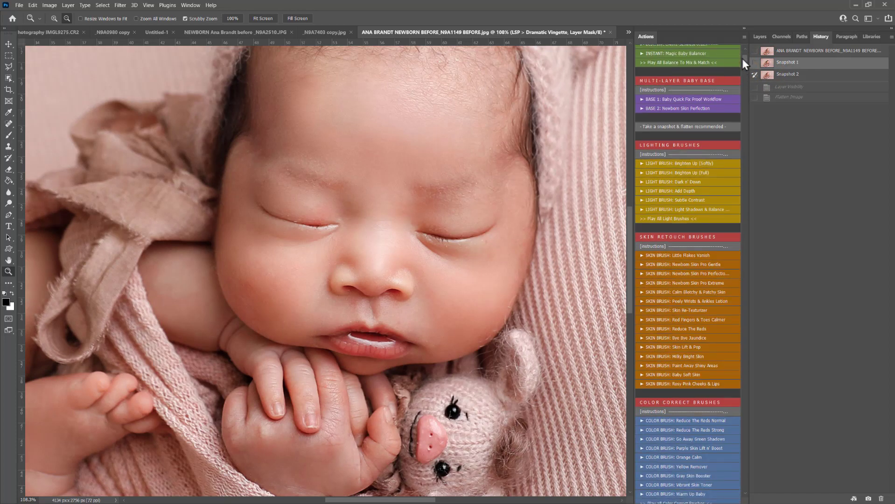
left_click(699, 309)
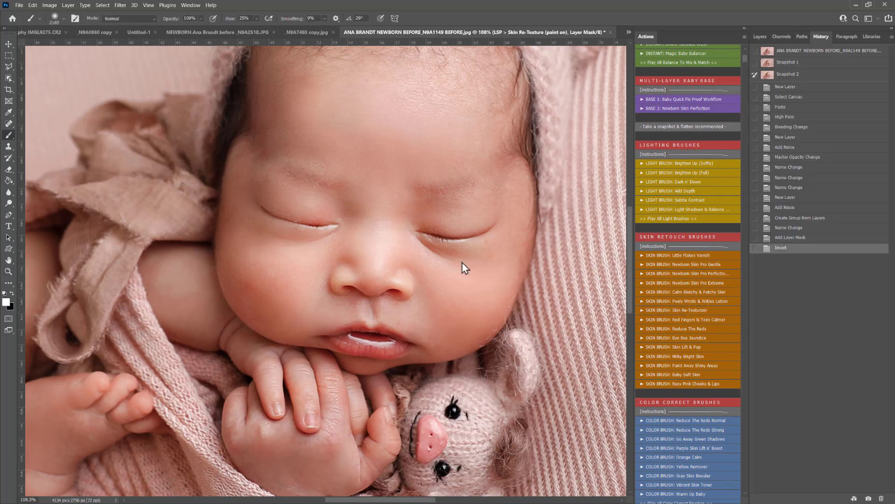
Paint the Skin Re-Texture mask over the baby's forehead and cheeks, using a 275 px soft brush and a smaller 100 px one.
right_click(416, 262)
left_click(506, 283)
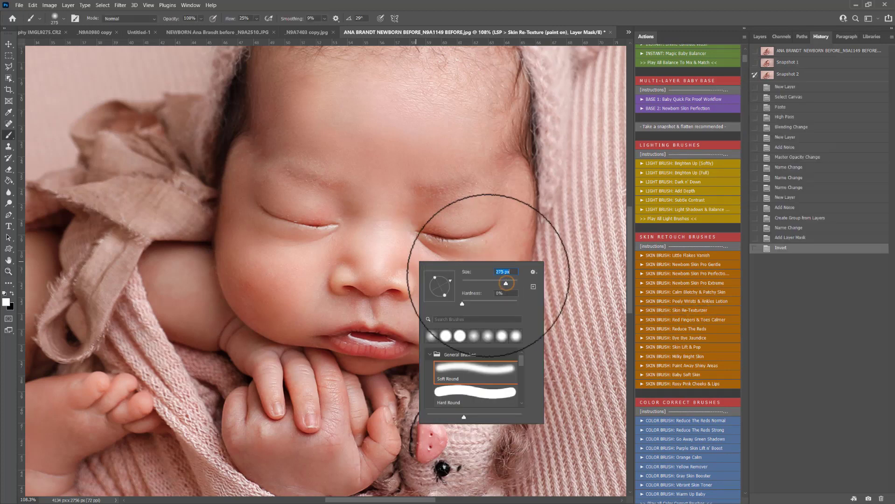
left_click(379, 232)
mouse_move(332, 115)
left_mouse_down()
mouse_move(345, 133)
mouse_move(437, 124)
mouse_move(423, 111)
mouse_move(464, 114)
mouse_move(391, 161)
mouse_move(427, 254)
mouse_move(458, 291)
mouse_move(445, 275)
left_mouse_up()
right_click(437, 145)
left_click(497, 163)
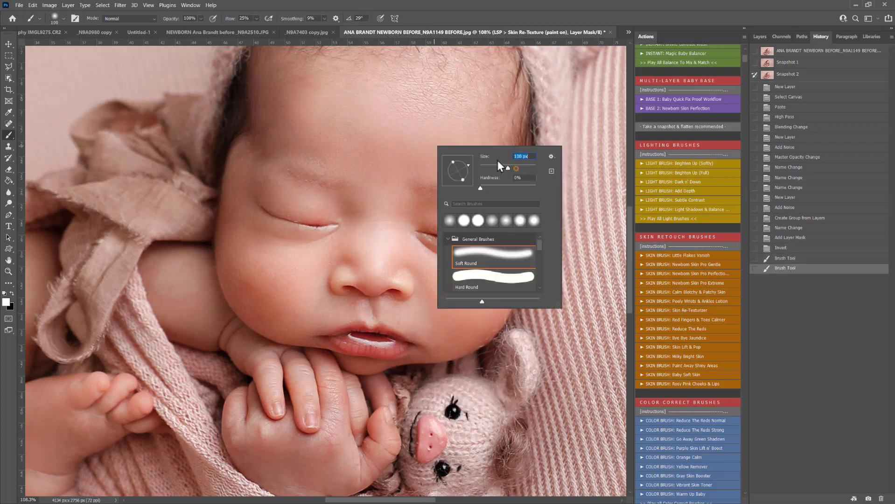
mouse_move(396, 118)
left_mouse_down()
mouse_move(431, 129)
mouse_move(483, 113)
left_mouse_up()
mouse_move(312, 269)
left_mouse_down()
mouse_move(398, 228)
mouse_move(502, 222)
mouse_move(542, 274)
left_mouse_up()
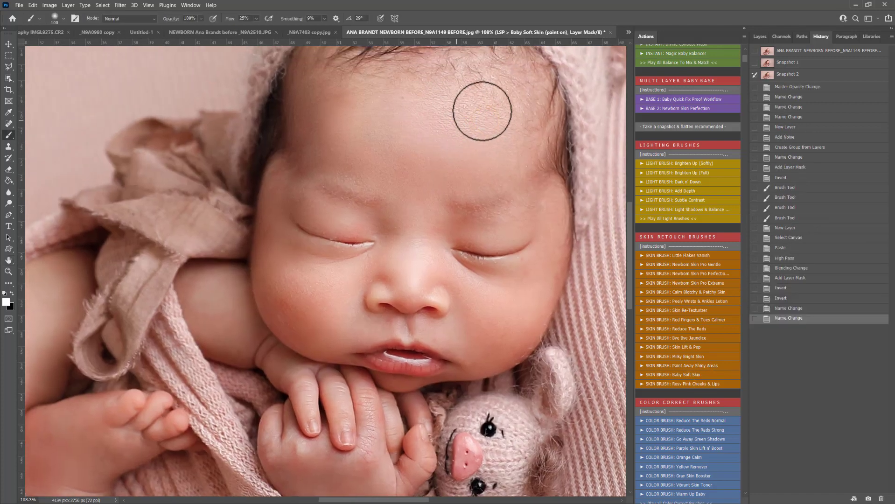
Paint the skin-softening masks over the baby's forehead, enlarging the soft brush to about 183 px for broader strokes.
mouse_move(482, 111)
left_mouse_down()
mouse_move(492, 118)
mouse_move(460, 96)
left_mouse_up()
left_click_drag(459, 96, 489, 94)
right_click(493, 106)
left_click(576, 126)
left_click(467, 105)
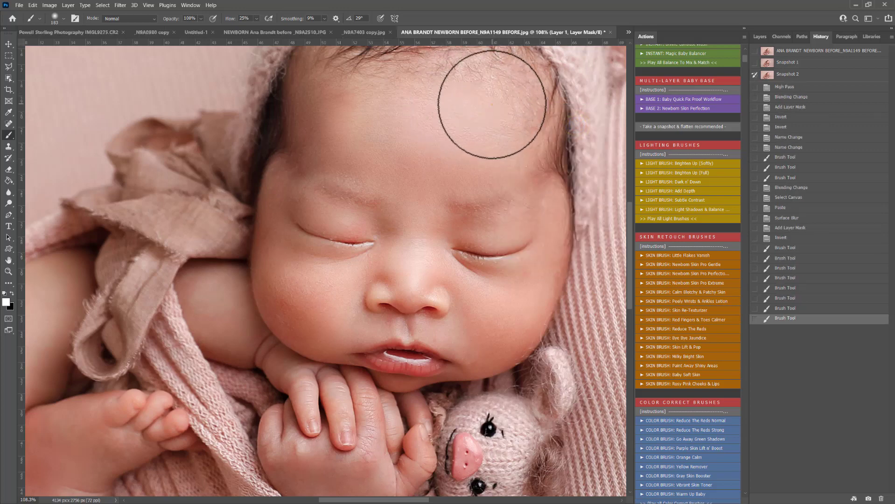
left_click(462, 129)
left_click(420, 108)
scroll(373, 270, "down", 2)
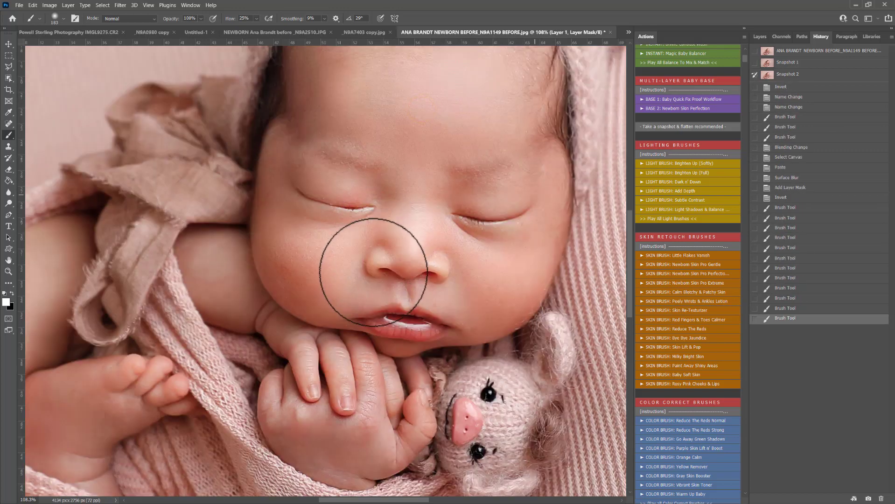
Examine the whole retouched portrait at several magnifications and review the opening sections of the newborn action suite.
key("z")
left_click(372, 275, "alt")
left_click(372, 274, "alt")
left_click(372, 274, "alt")
left_click(372, 274, "alt")
left_click(373, 274, "alt")
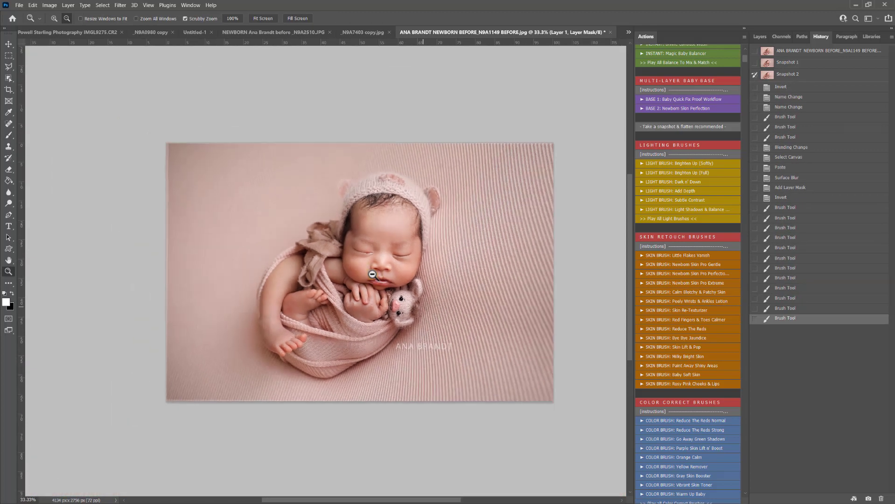
left_click_drag(368, 263, 376, 266)
left_click_drag(333, 312, 346, 319)
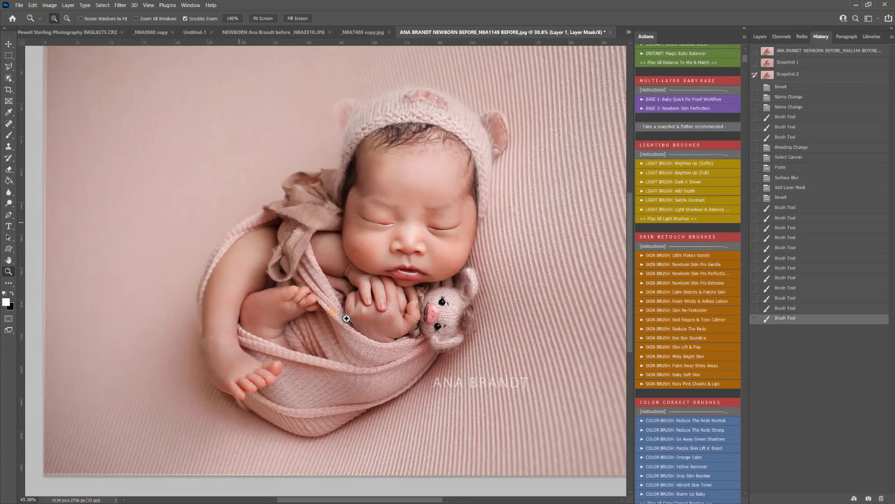
mouse_move(421, 242)
left_mouse_down()
mouse_move(462, 248)
mouse_move(436, 248)
left_mouse_up()
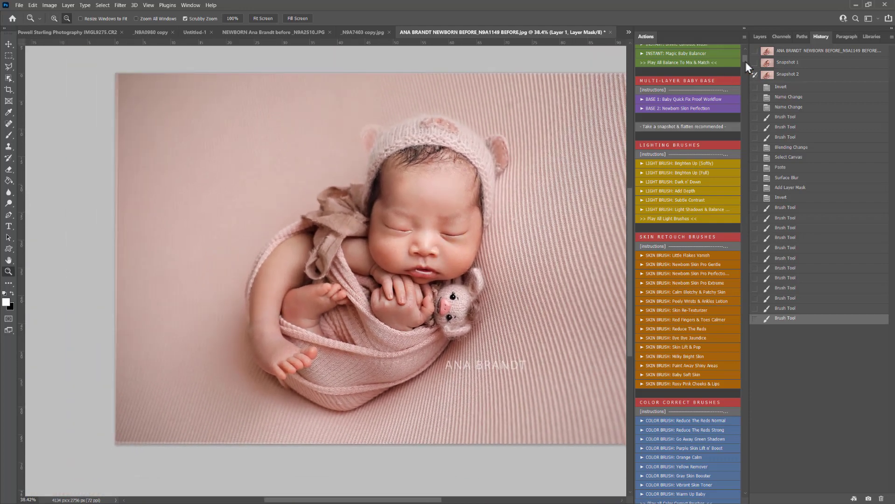
scroll(741, 60, "up", 5)
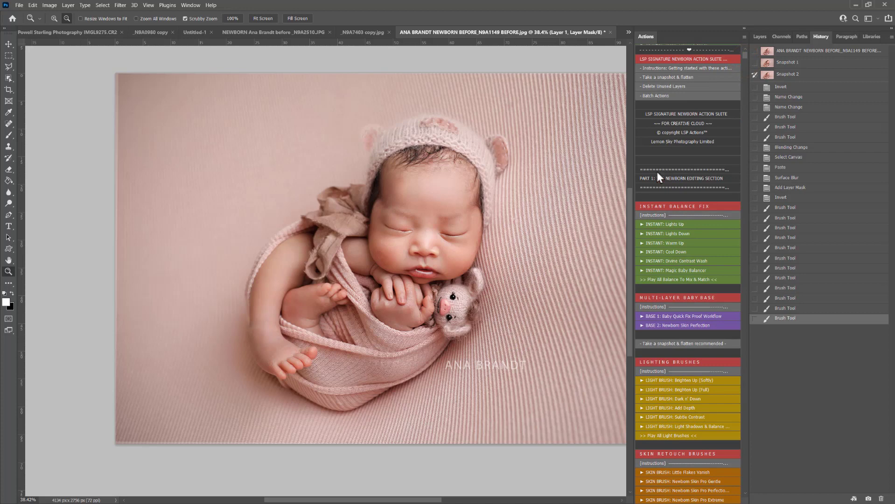